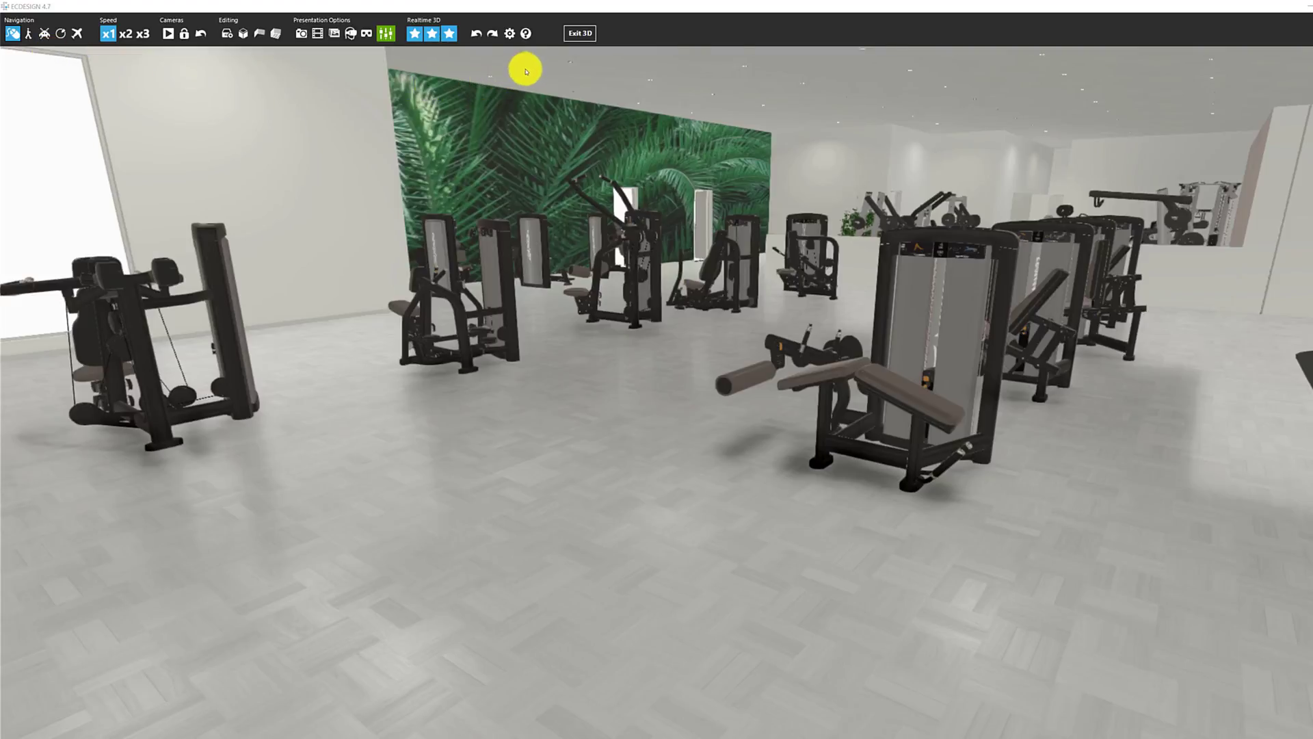
Open the Realtime 3D help panel describing navigation, speed, camera and editing controls
left_click(525, 34)
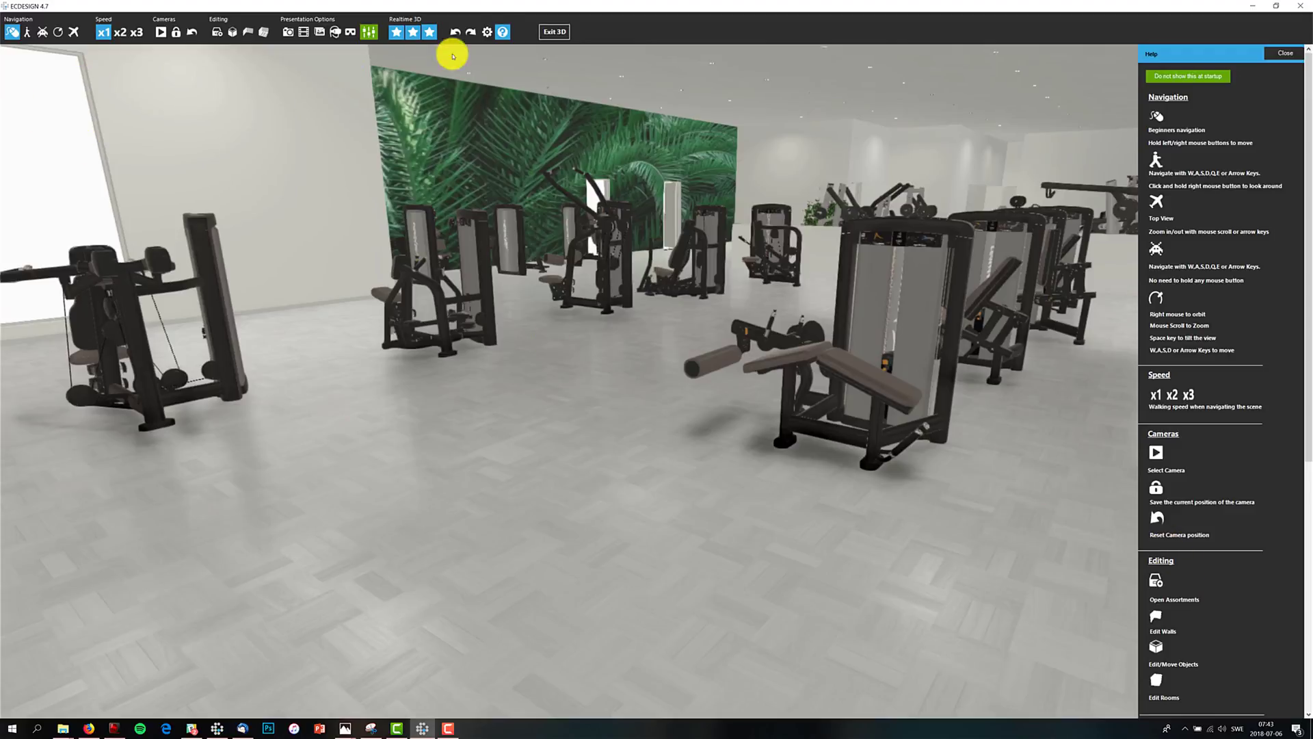
Close the Help panel to restore the full 3D gym view
left_click(506, 34)
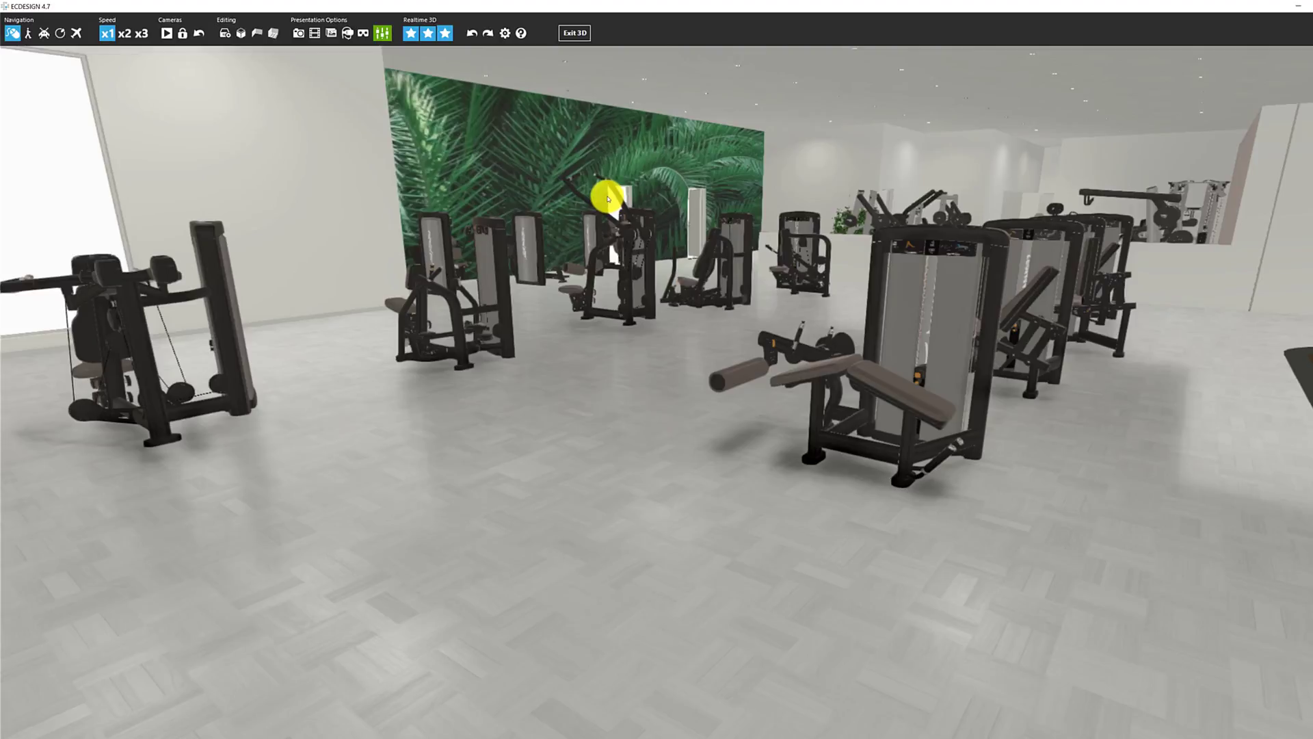
Walk forward into the dark weight area, then turn left toward the treadmills
key("Up")
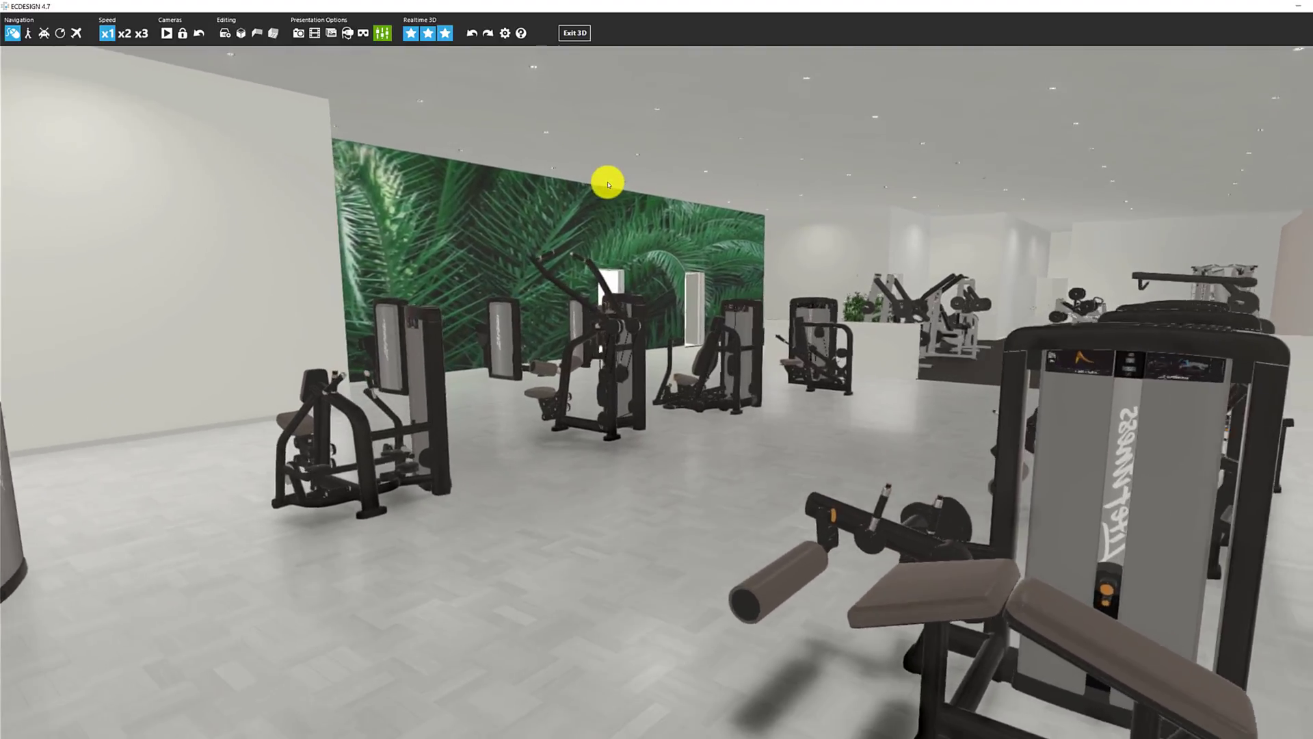
key("Up")
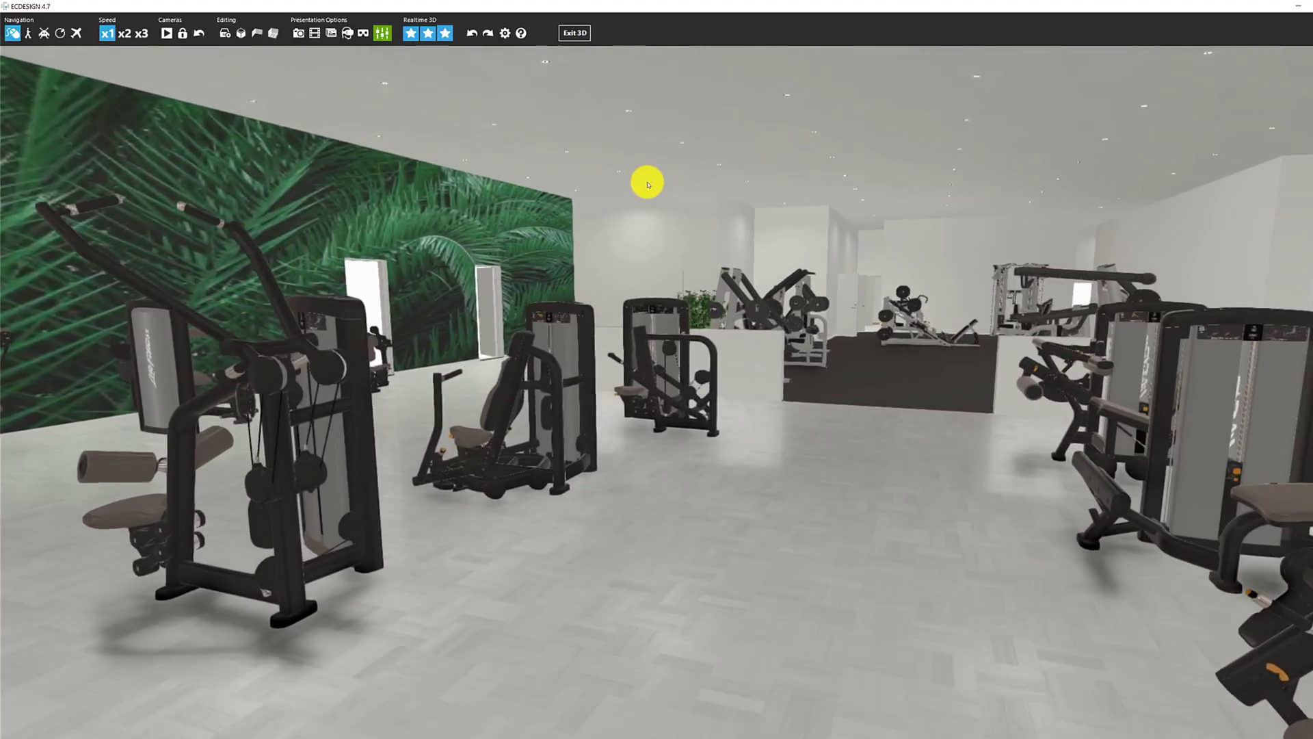
key("Up")
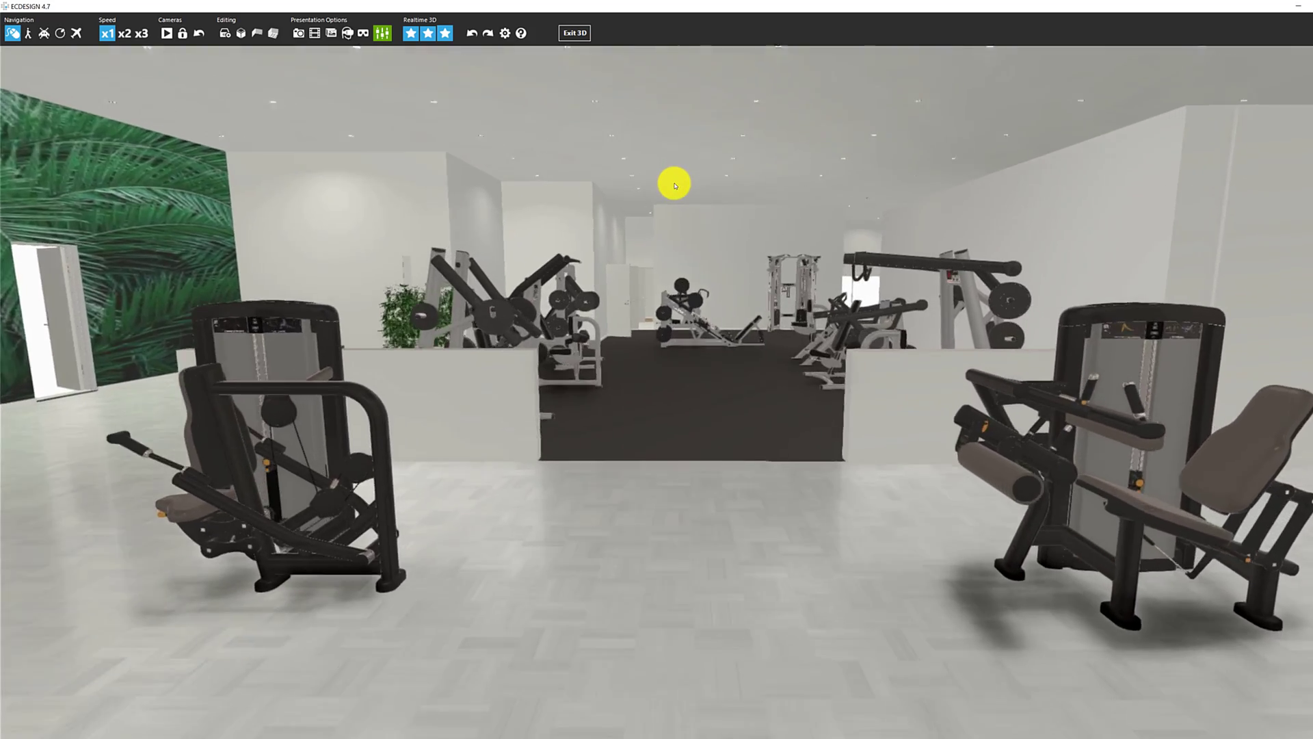
key("Up")
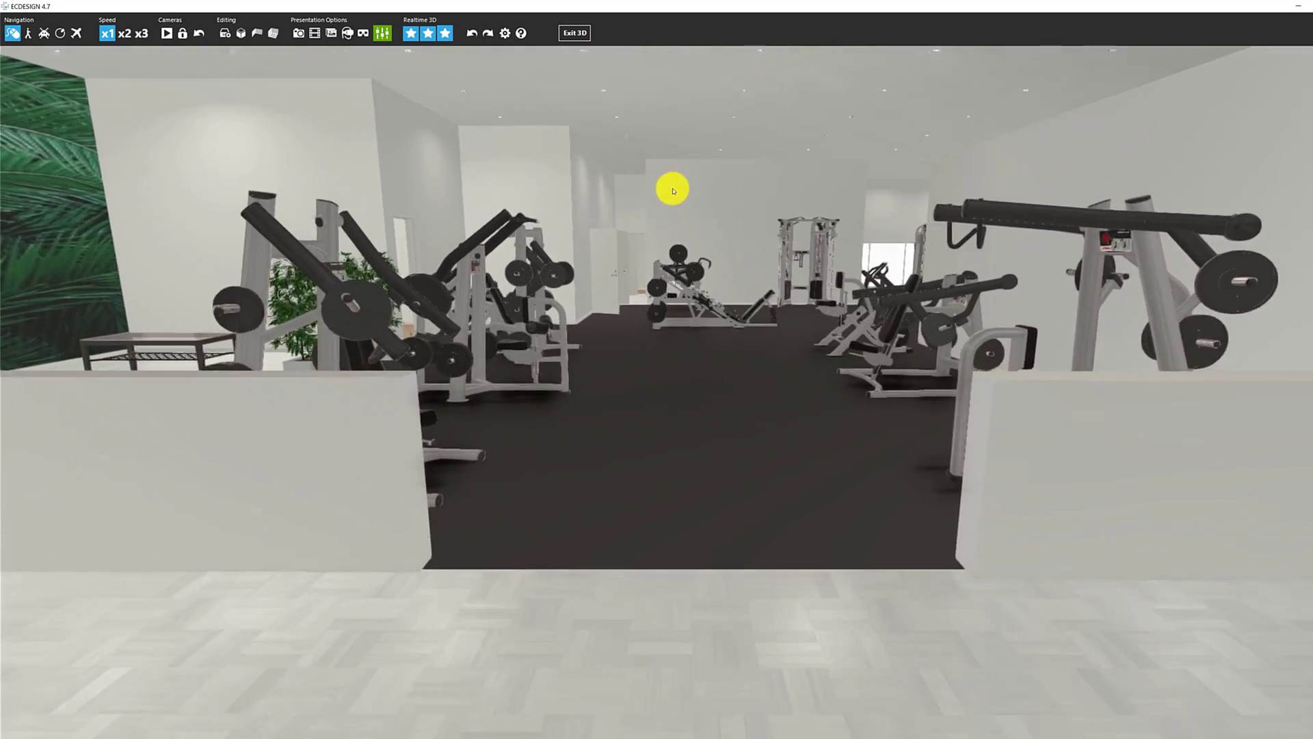
key("Left")
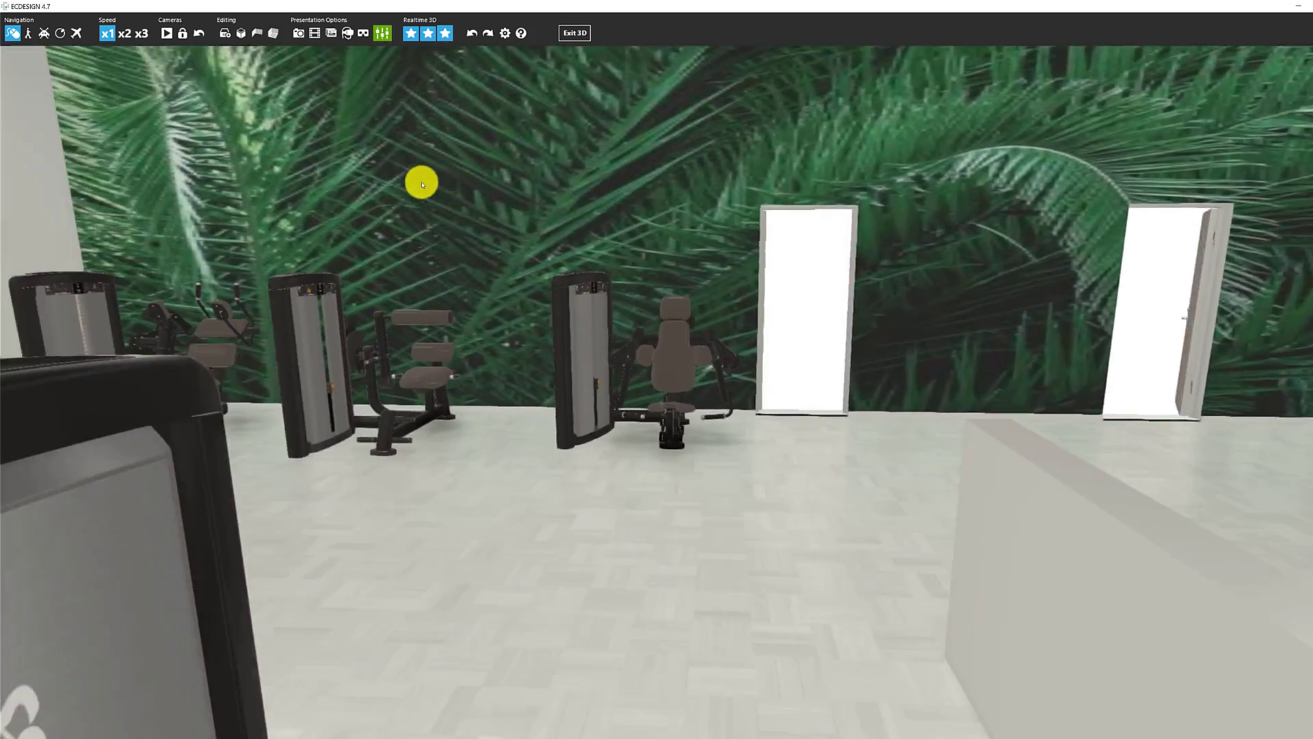
key("Left")
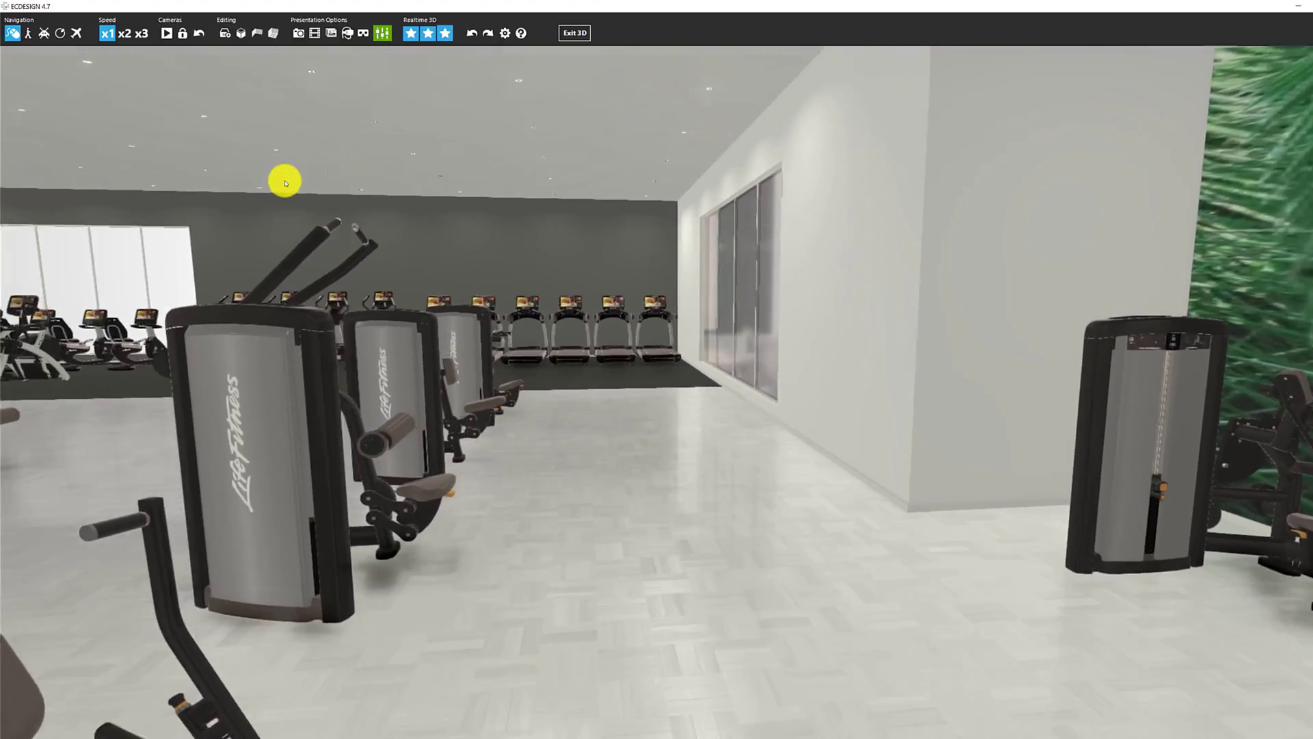
key("Up")
Turn back right and retreat until the palm-wallpaper wall and machines are centred
key("Right")
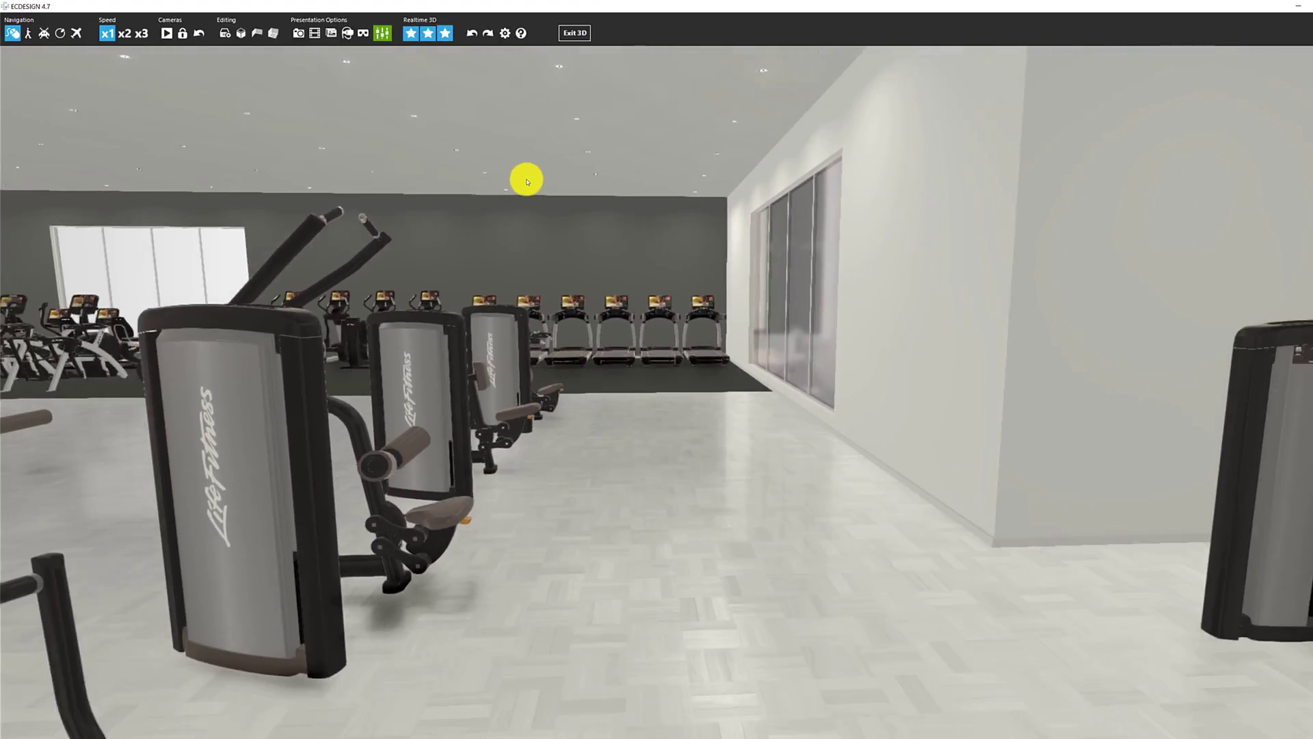
key("Right")
key("Down")
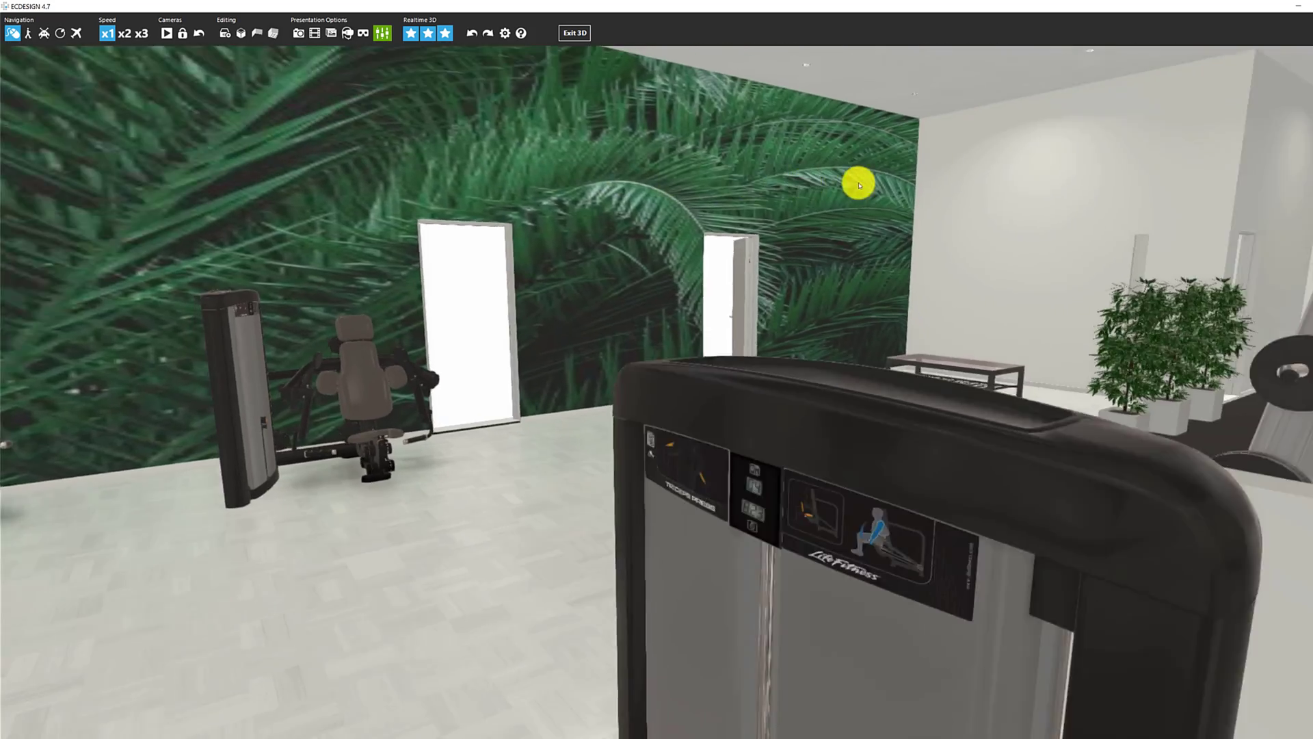
key("Down")
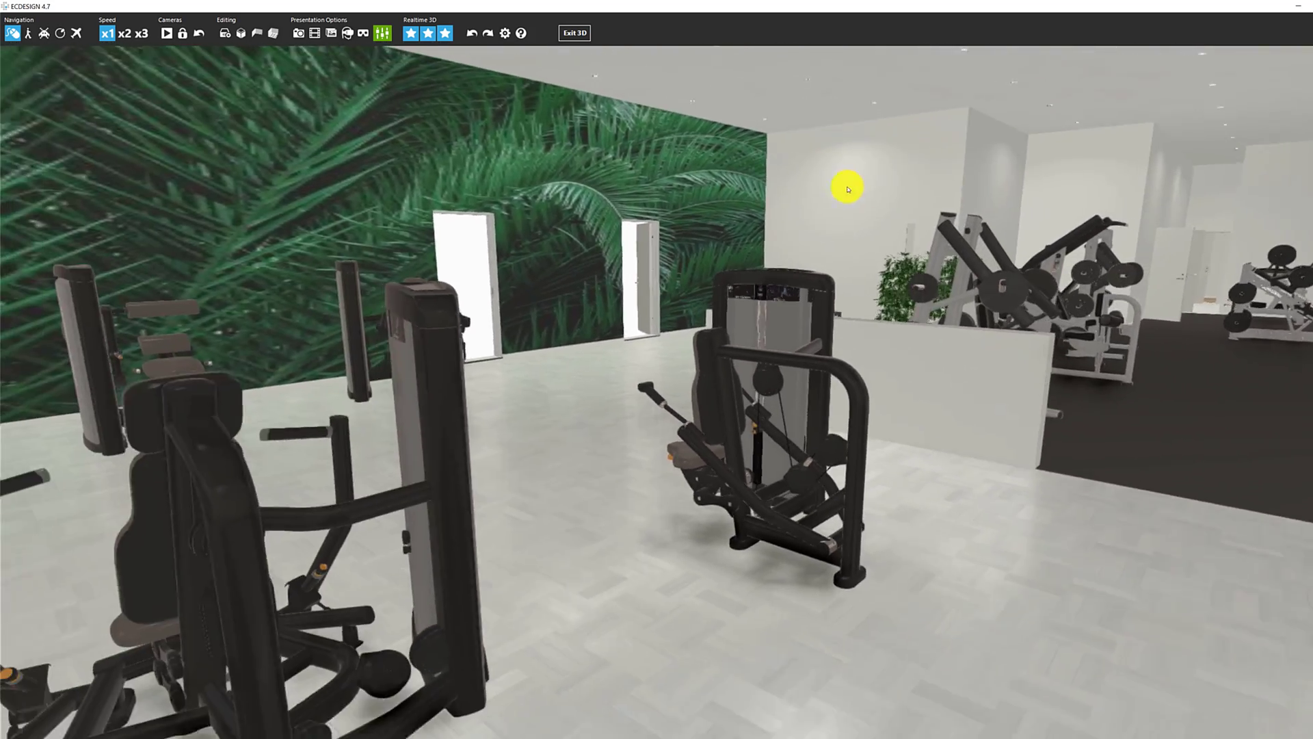
key("Down")
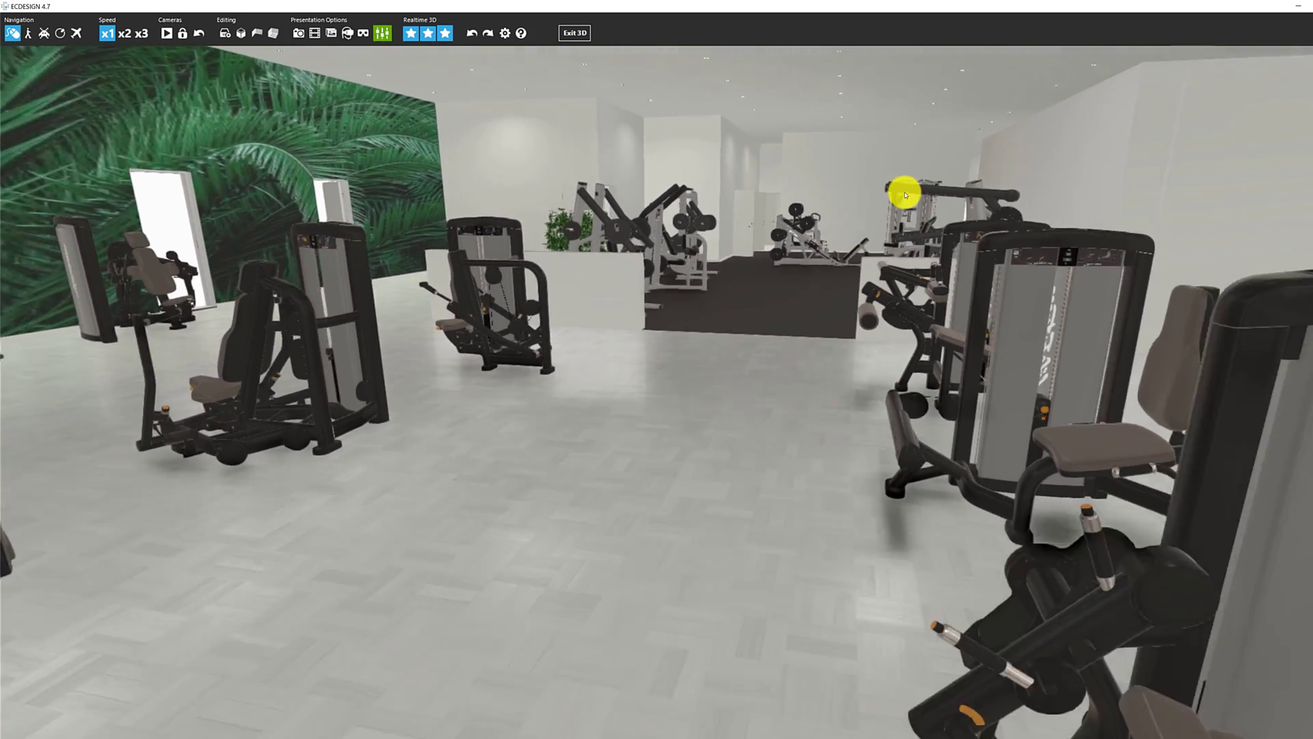
key("Left")
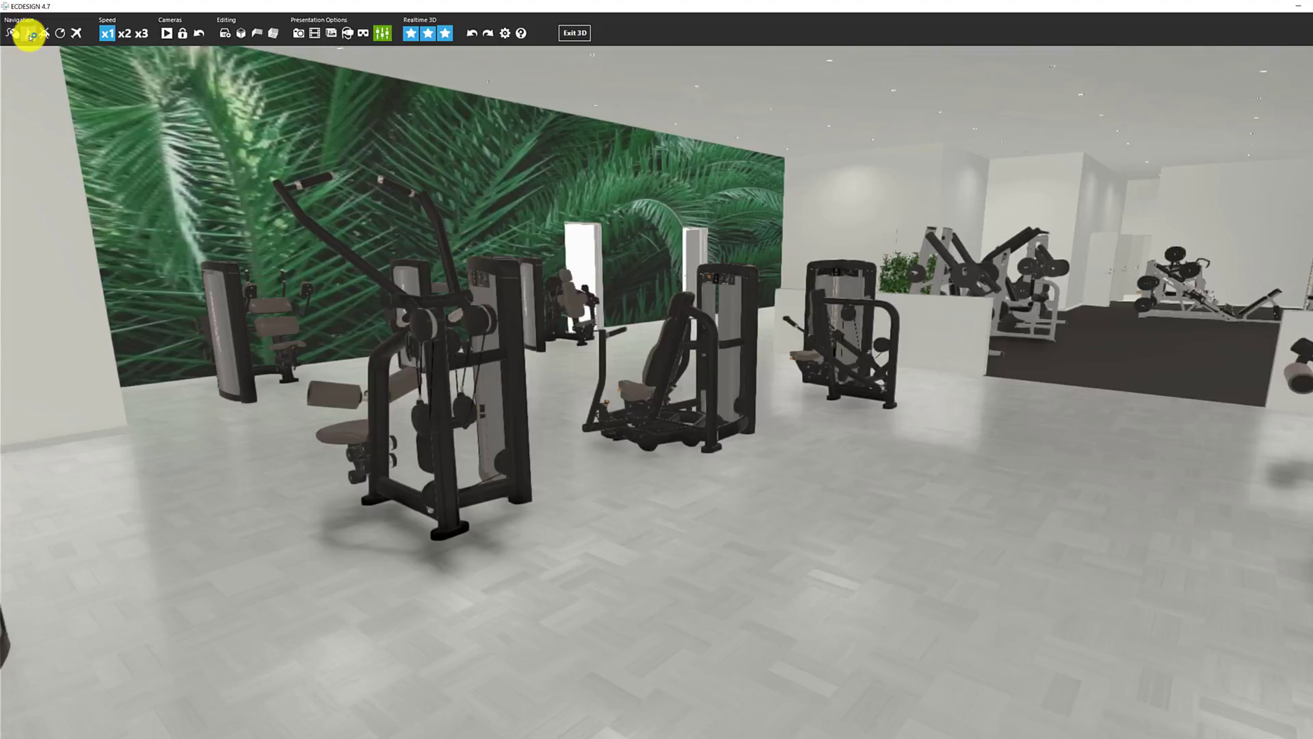
Use Walk mode to stroll through the cardio area, weight area and strength-machine rows
left_click(30, 34)
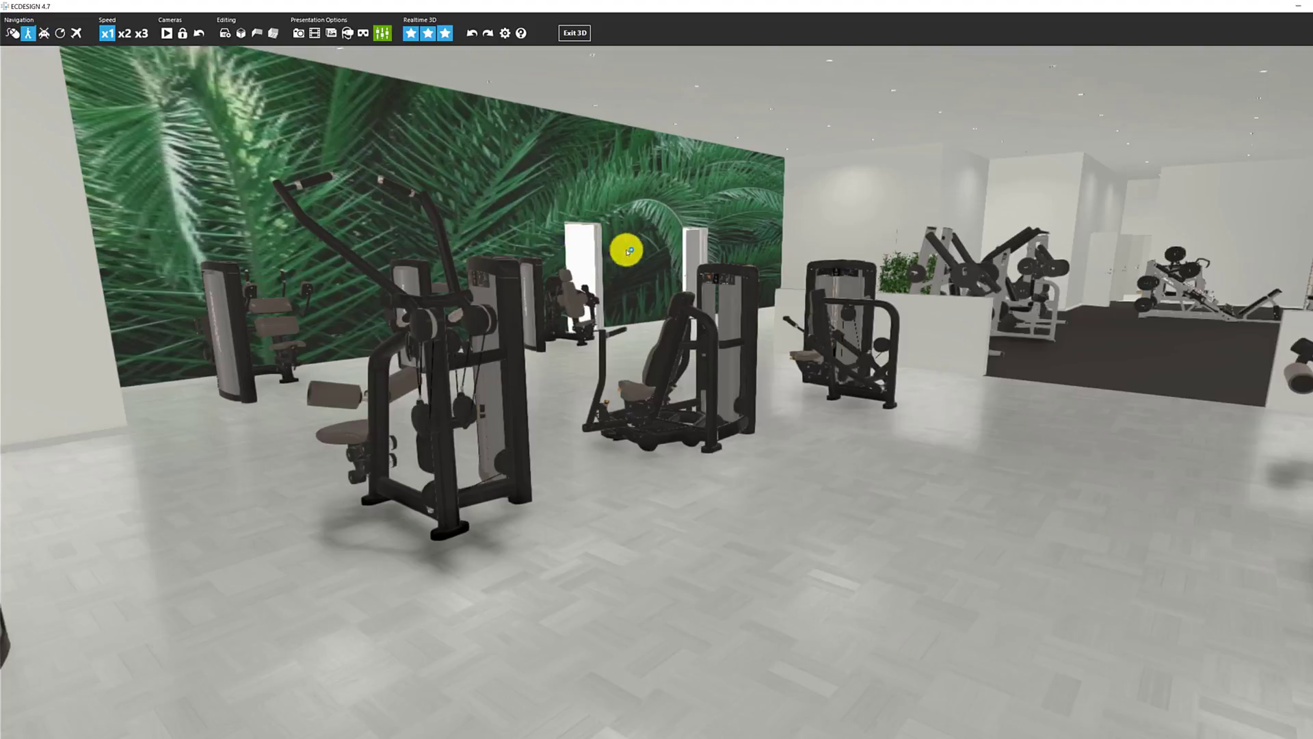
left_click_drag(694, 252, 792, 232)
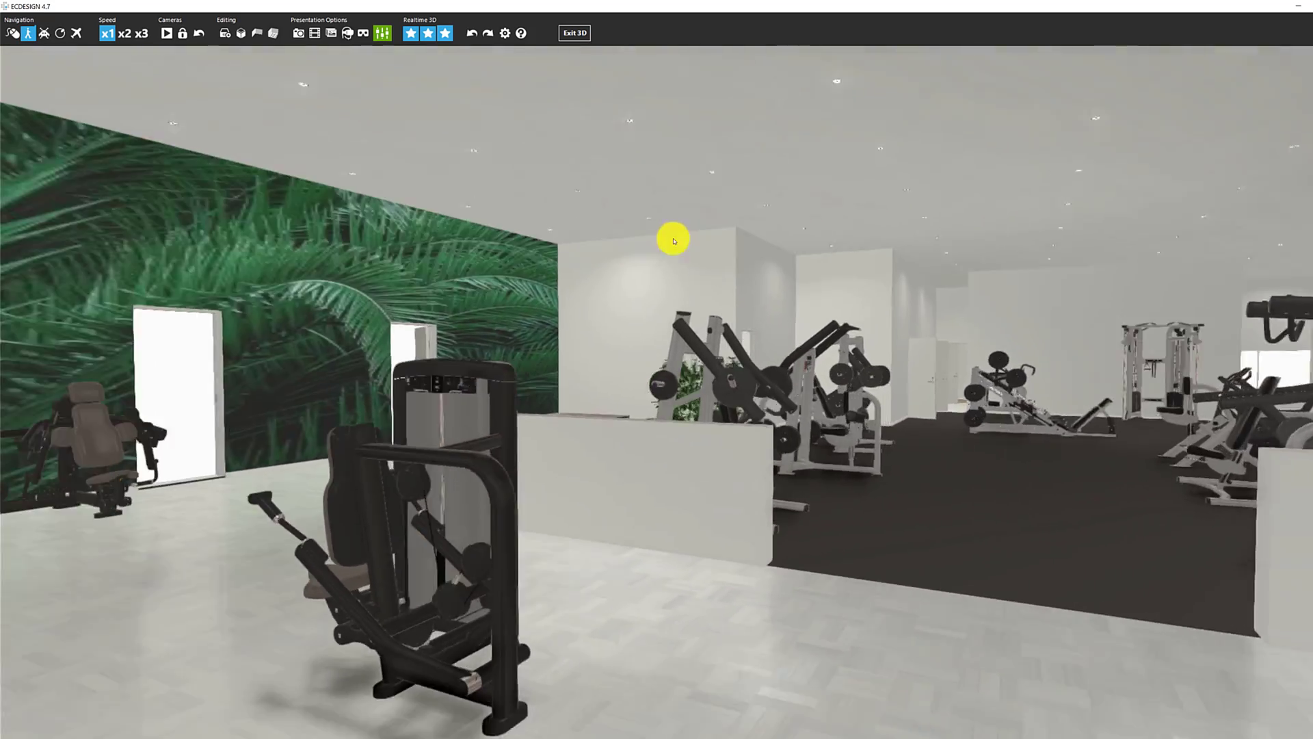
left_click_drag(674, 240, 97, 284)
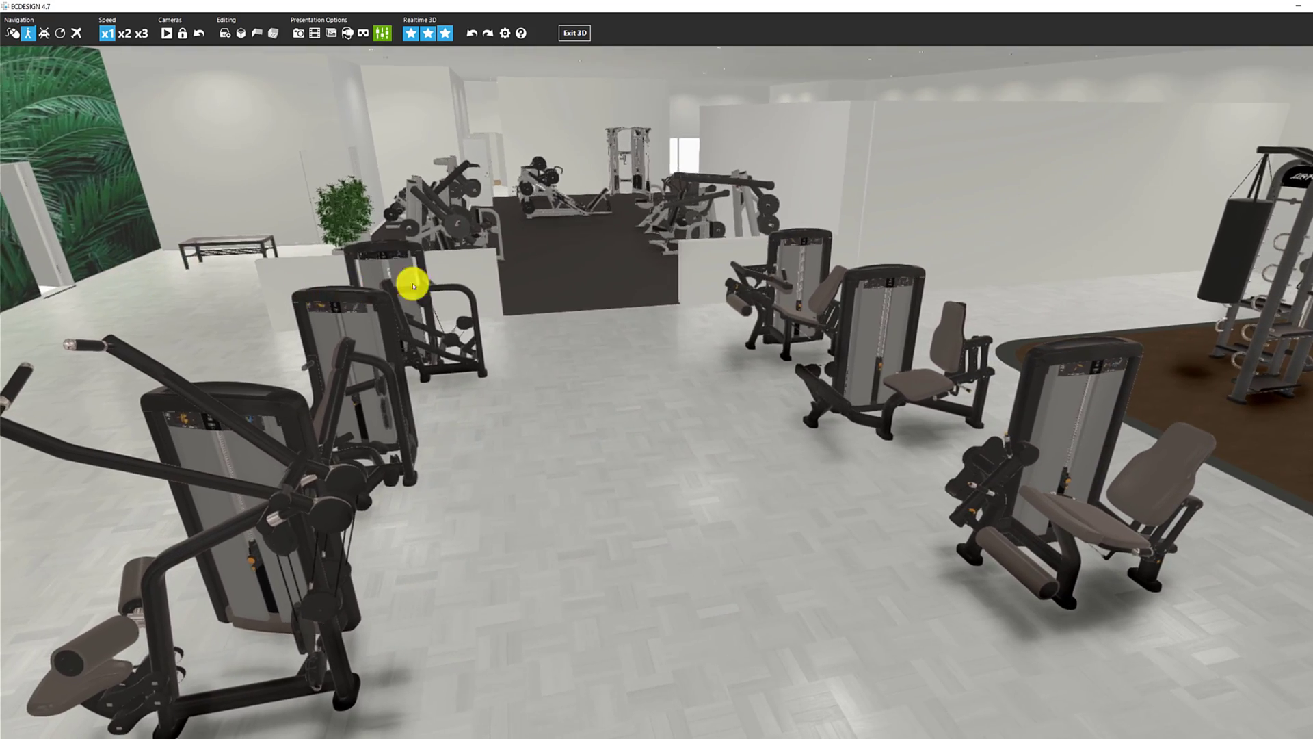
mouse_move(433, 282)
left_mouse_down()
mouse_move(414, 241)
mouse_move(431, 281)
mouse_move(419, 281)
left_mouse_up()
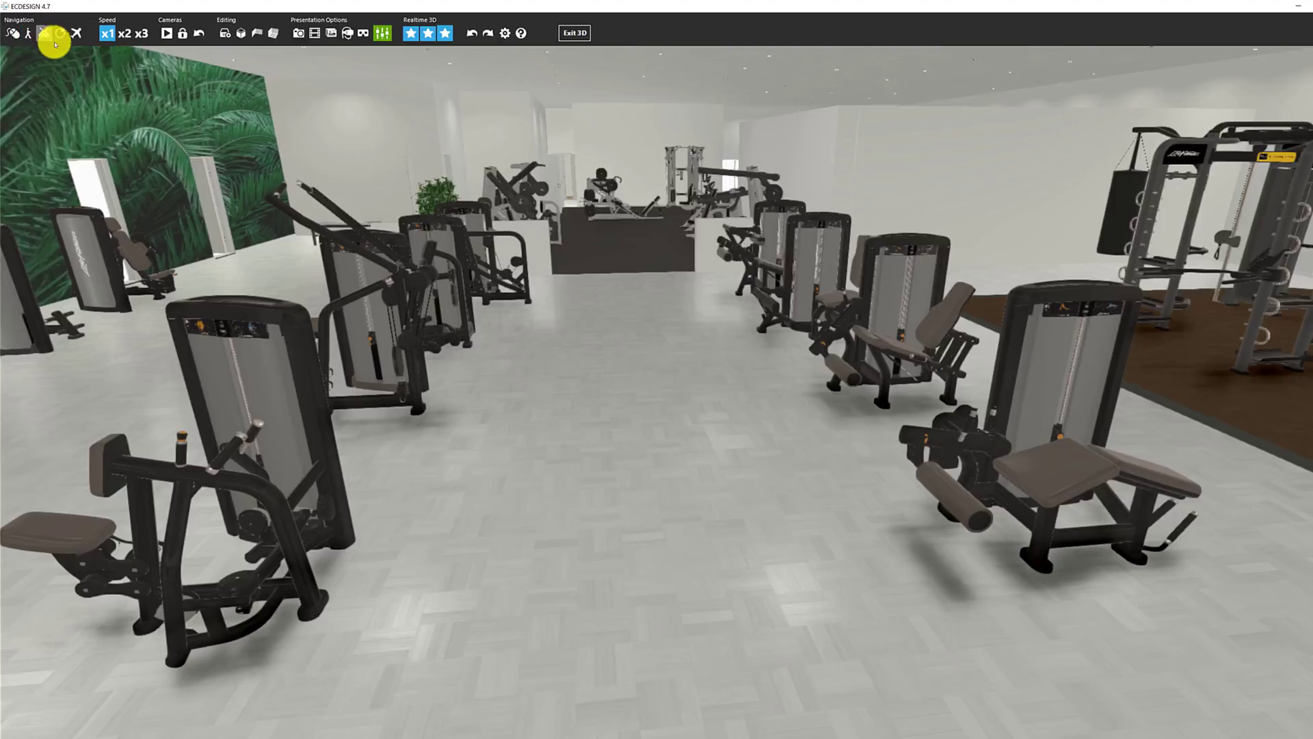
left_click_drag(54, 43, 5, 66)
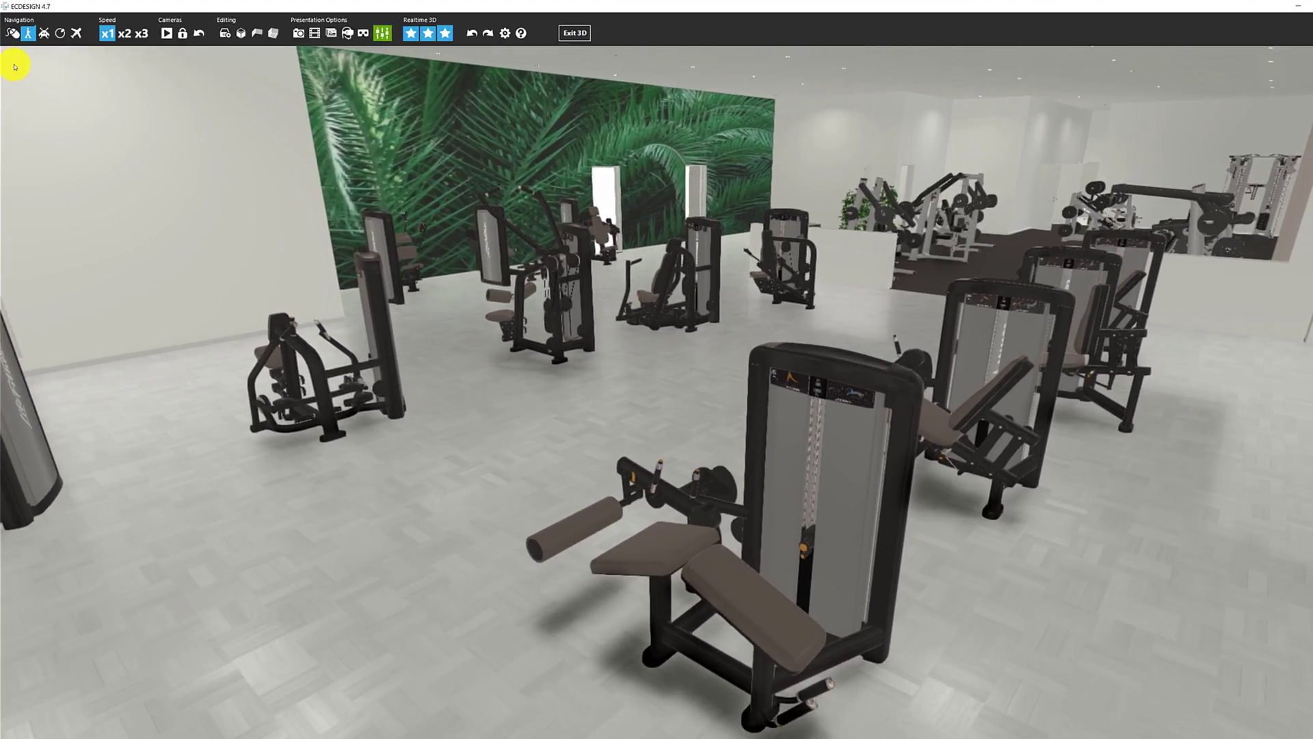
Orbit around the gym layout from an overhead overview
left_click(62, 34)
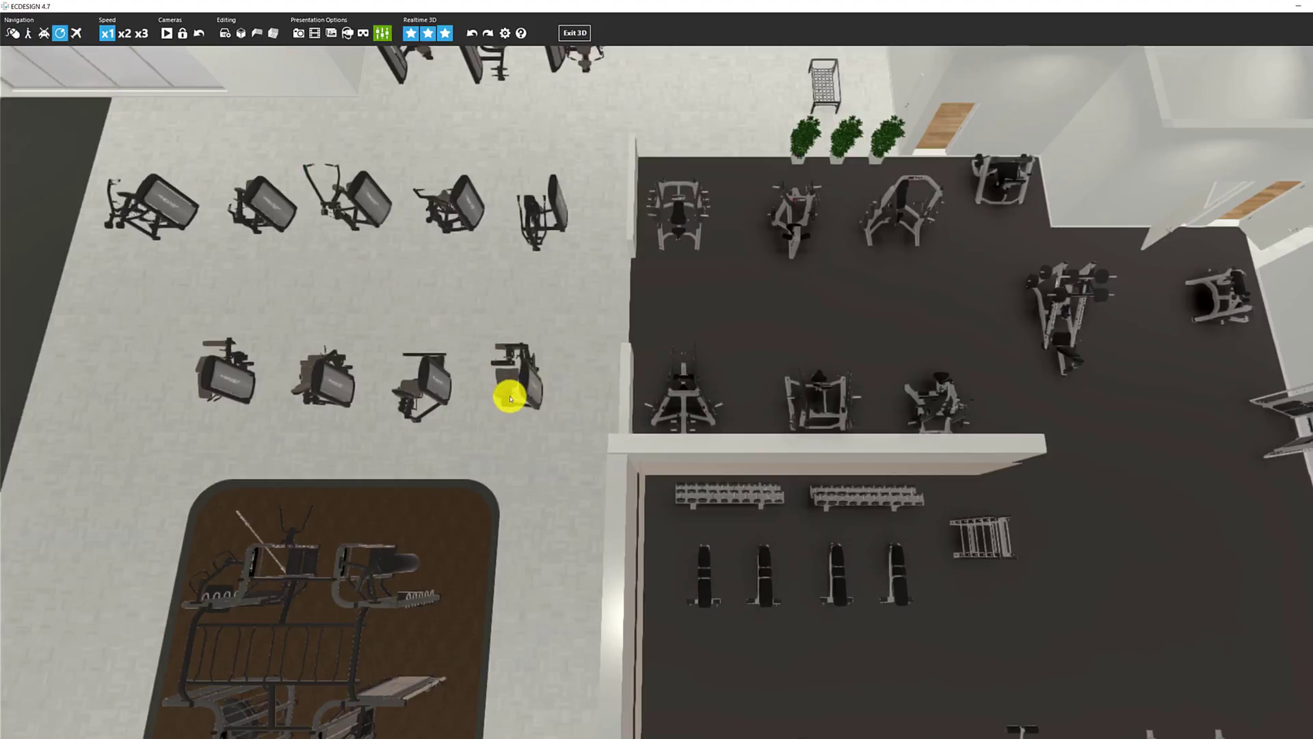
left_click_drag(514, 402, 404, 357)
scroll(404, 356, "down", 5)
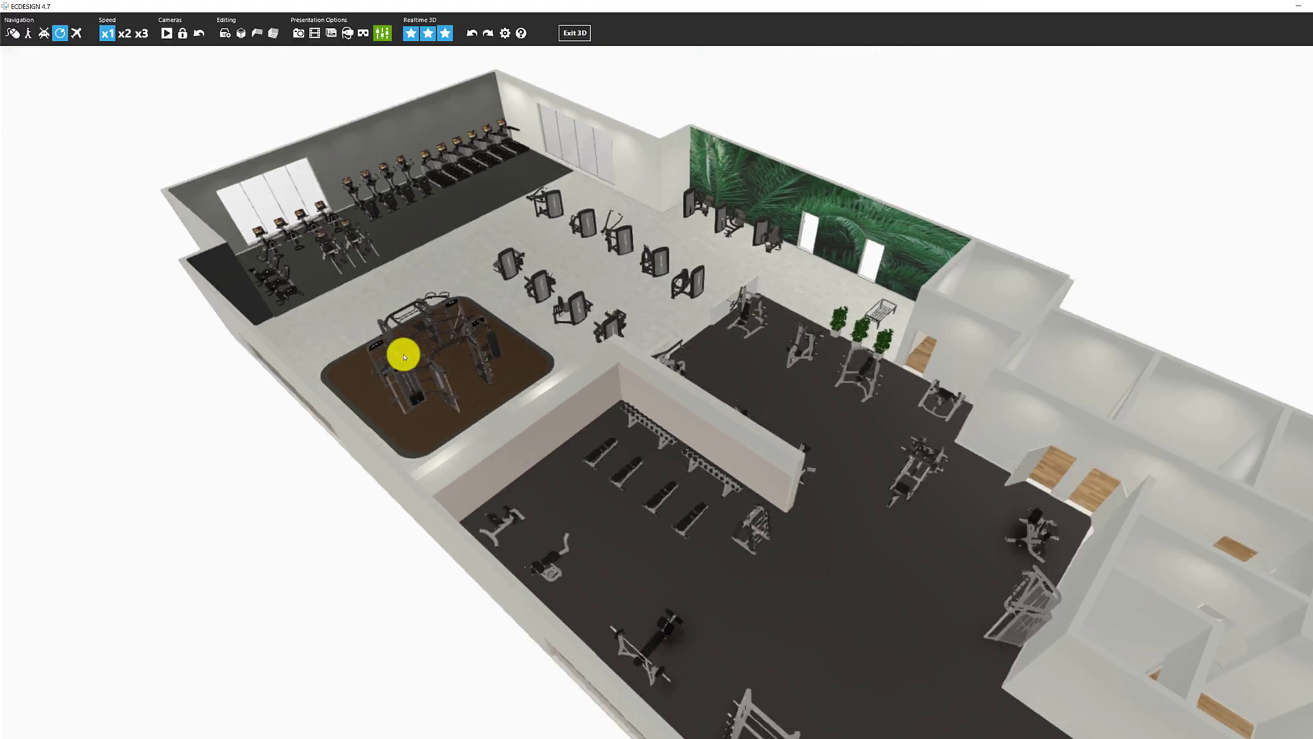
scroll(404, 356, "up", 5)
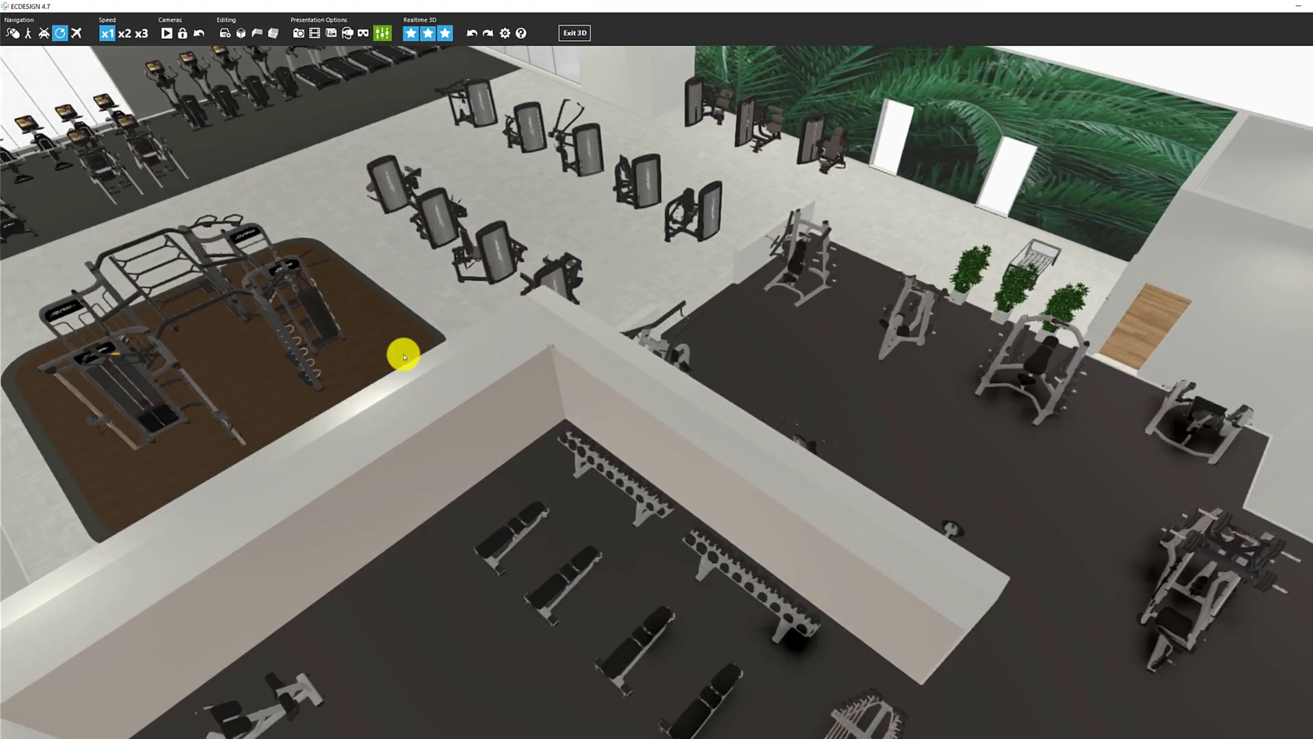
Show the gym as a top-down plan, zoomed out and panned across the whole floor
left_click(77, 34)
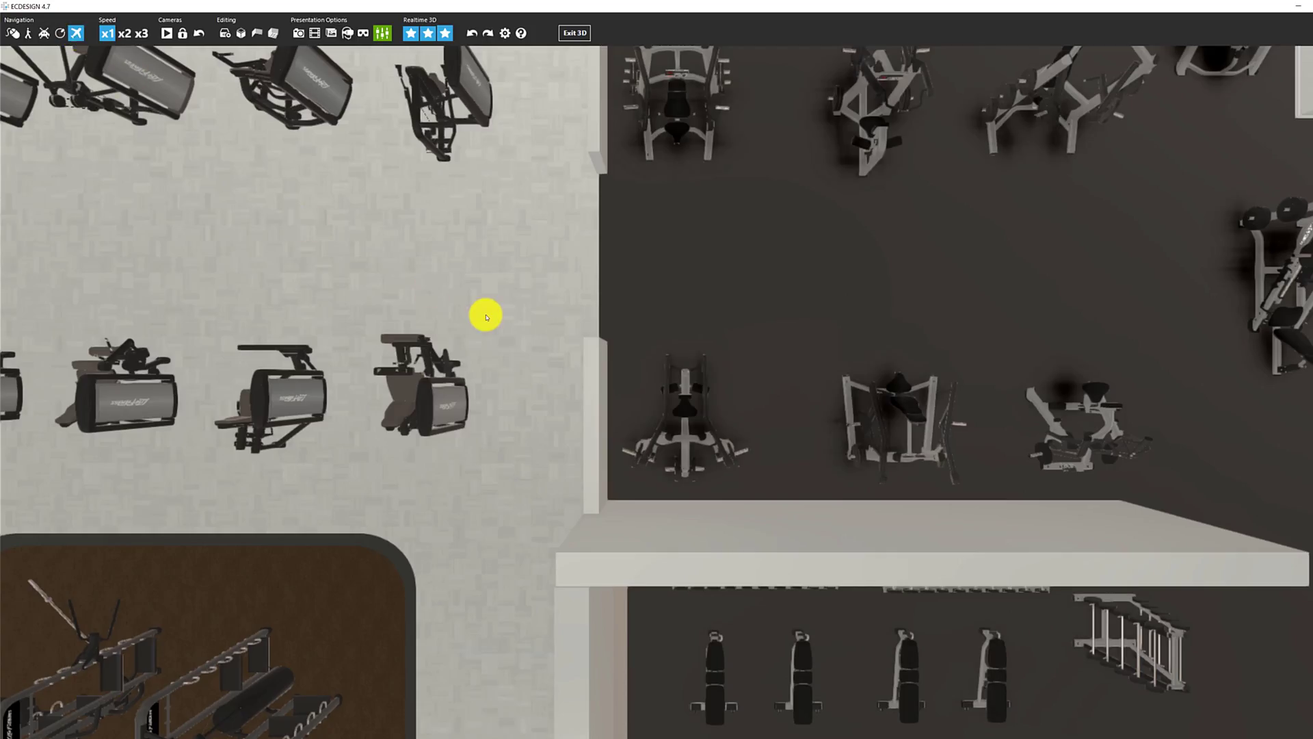
scroll(483, 324, "down", 5)
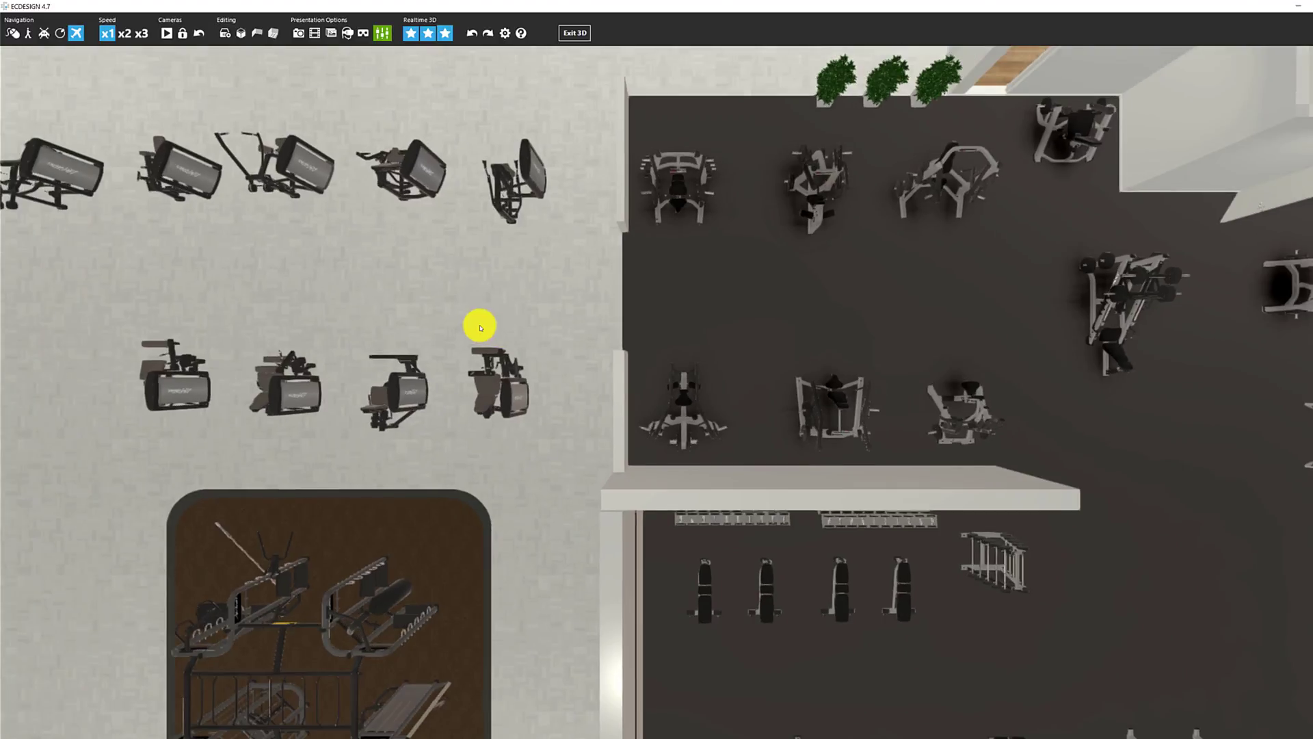
scroll(480, 328, "down", 3)
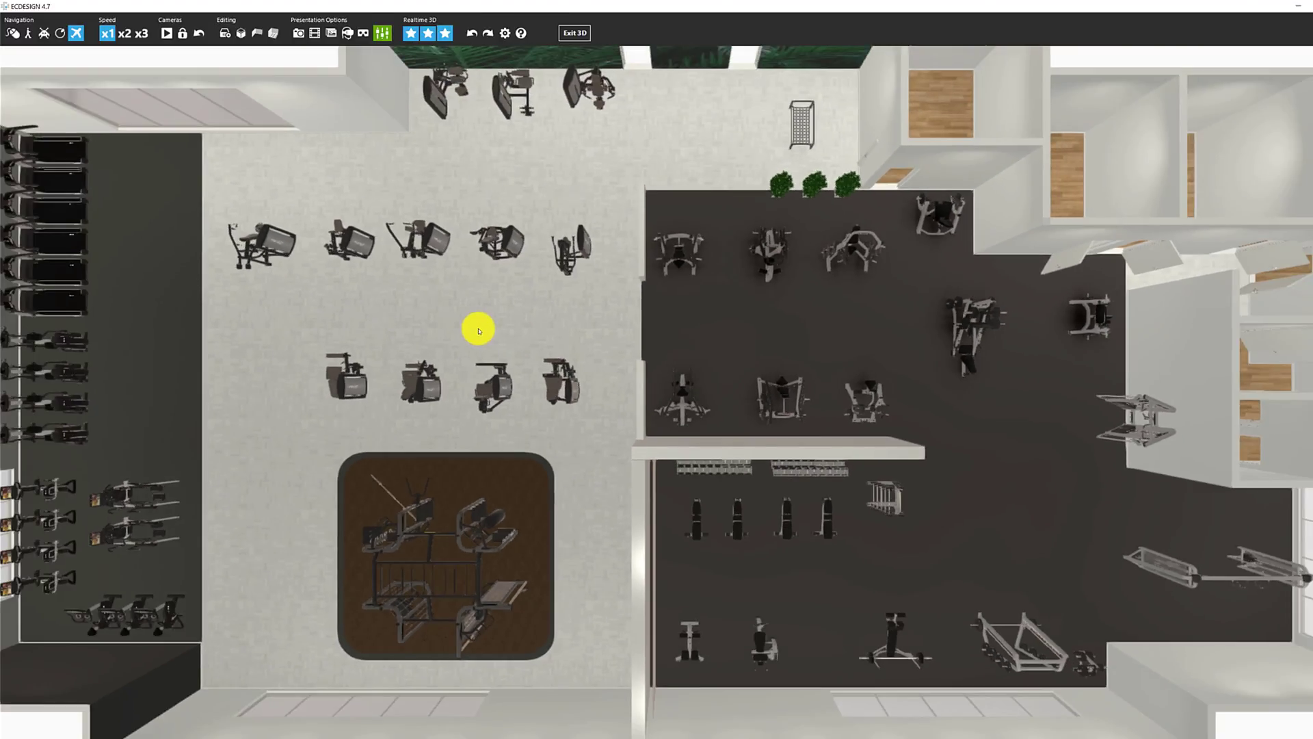
key("Right")
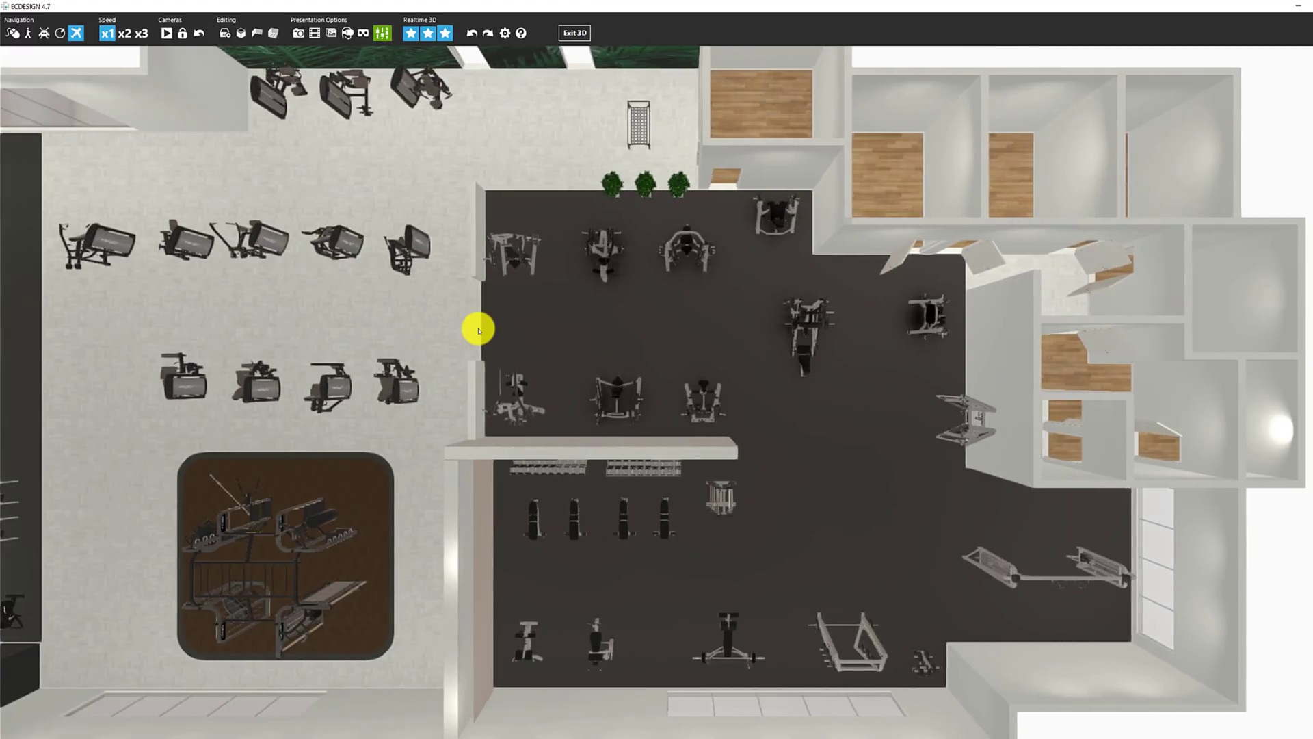
key("Left")
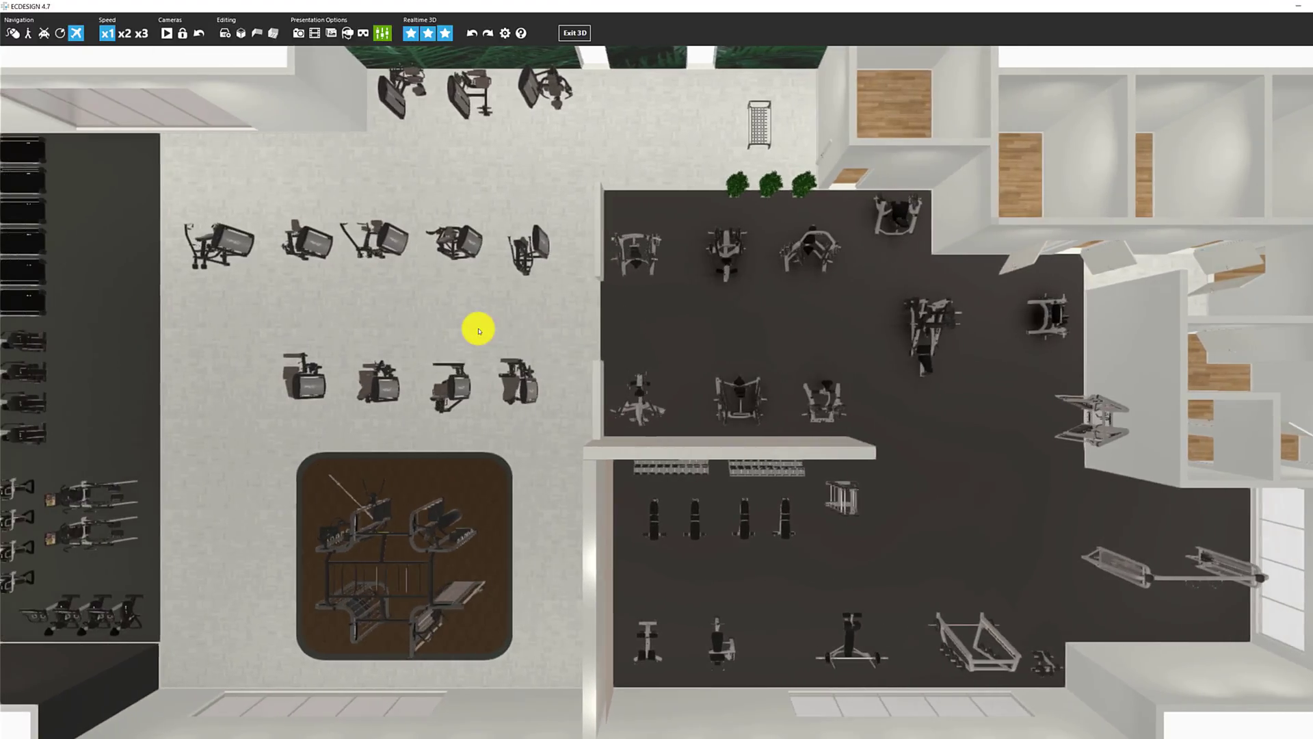
key("Left")
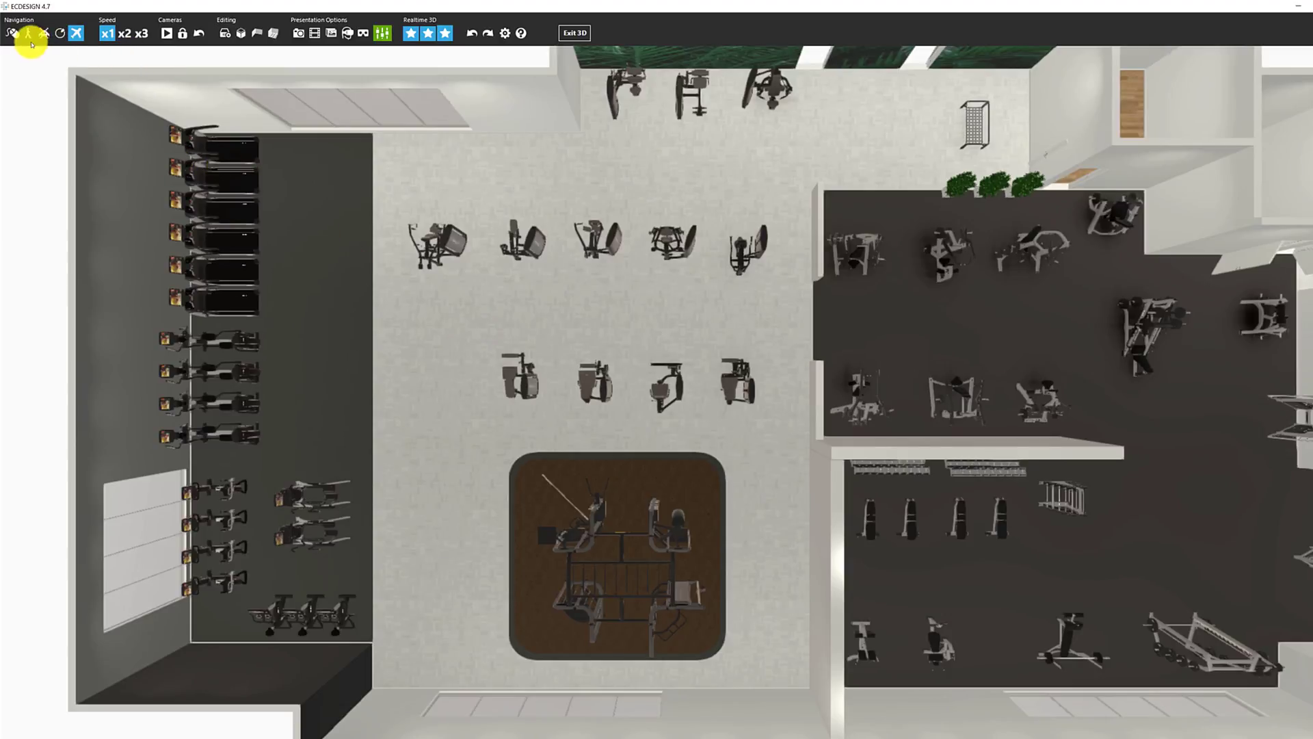
Walk at eye level among the strength machines at x3 speed, then reset speed to x1
left_click(29, 36)
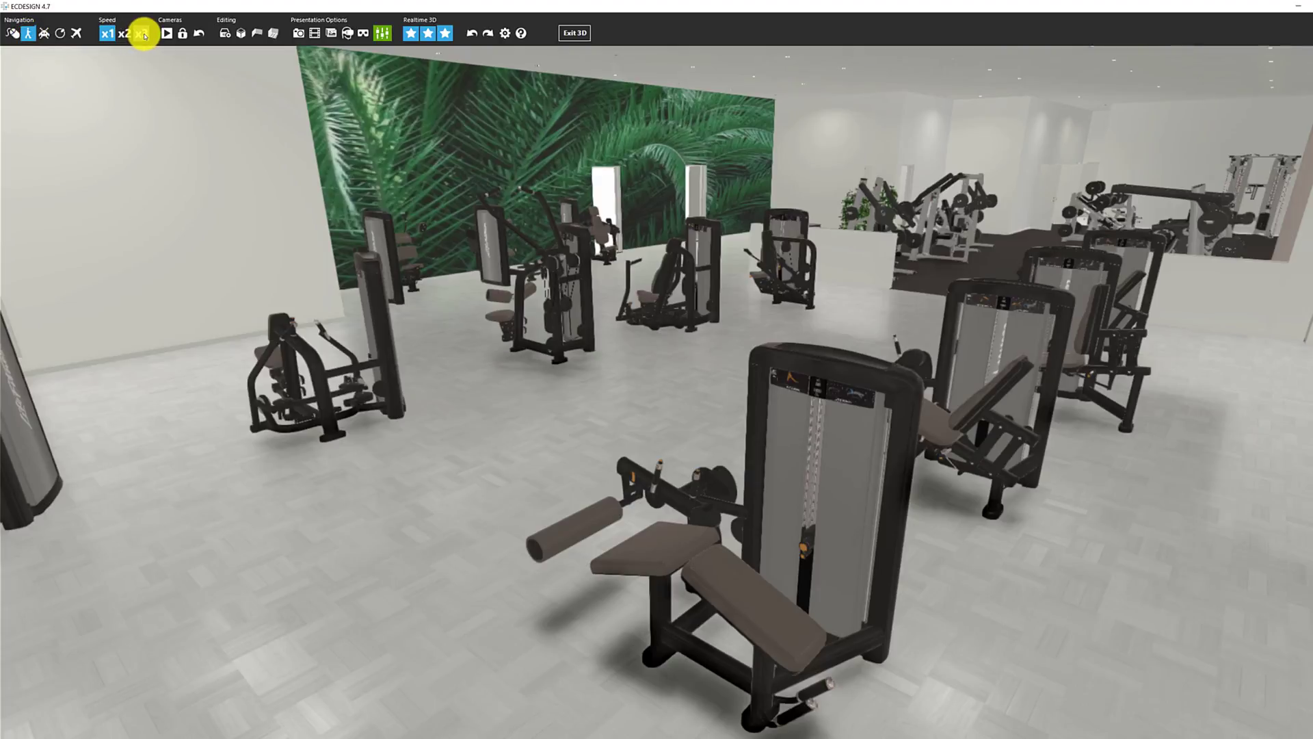
left_click(143, 34)
left_click_drag(534, 343, 605, 308)
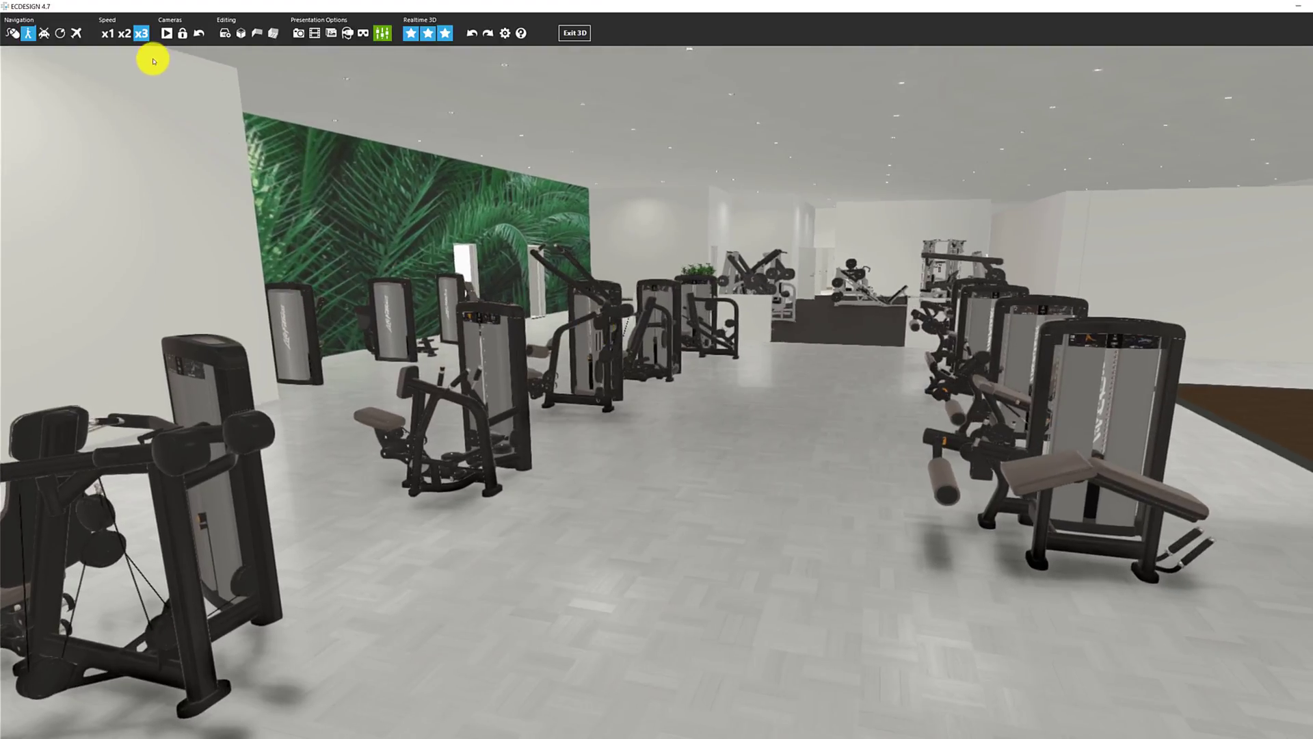
left_click(108, 33)
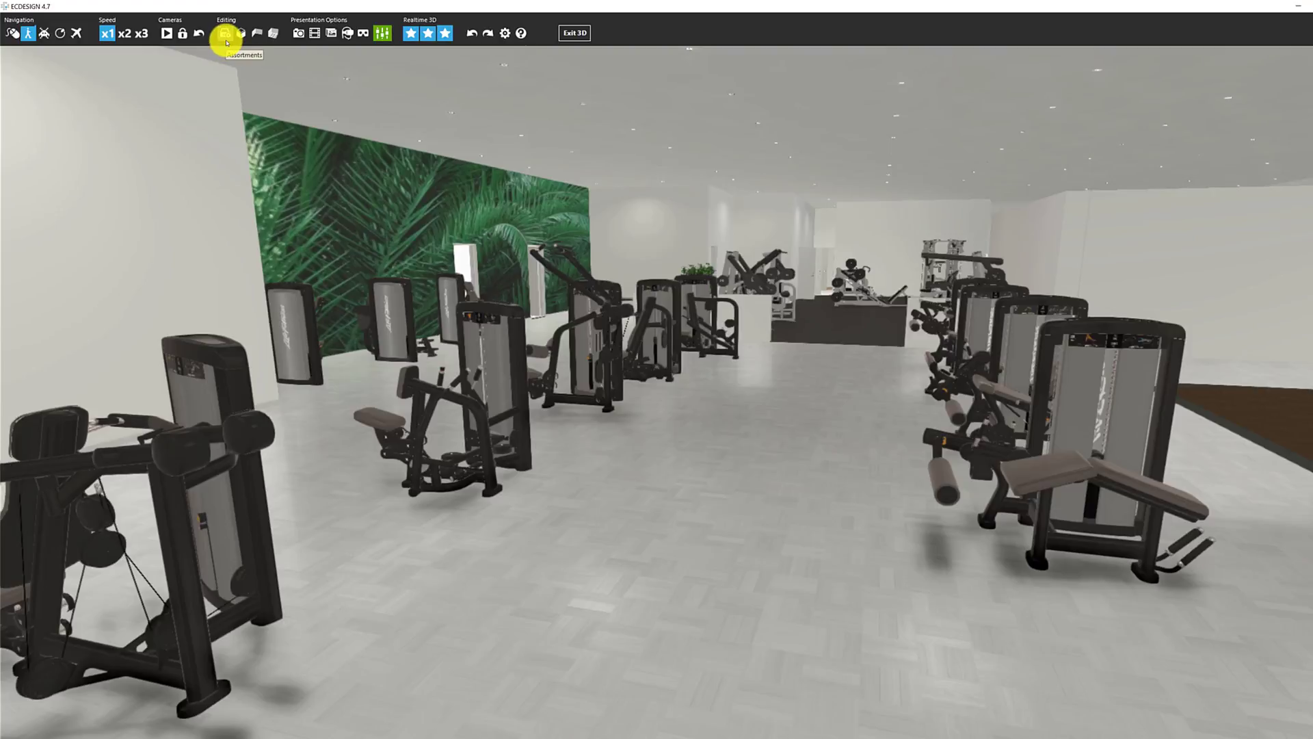
left_click(226, 38)
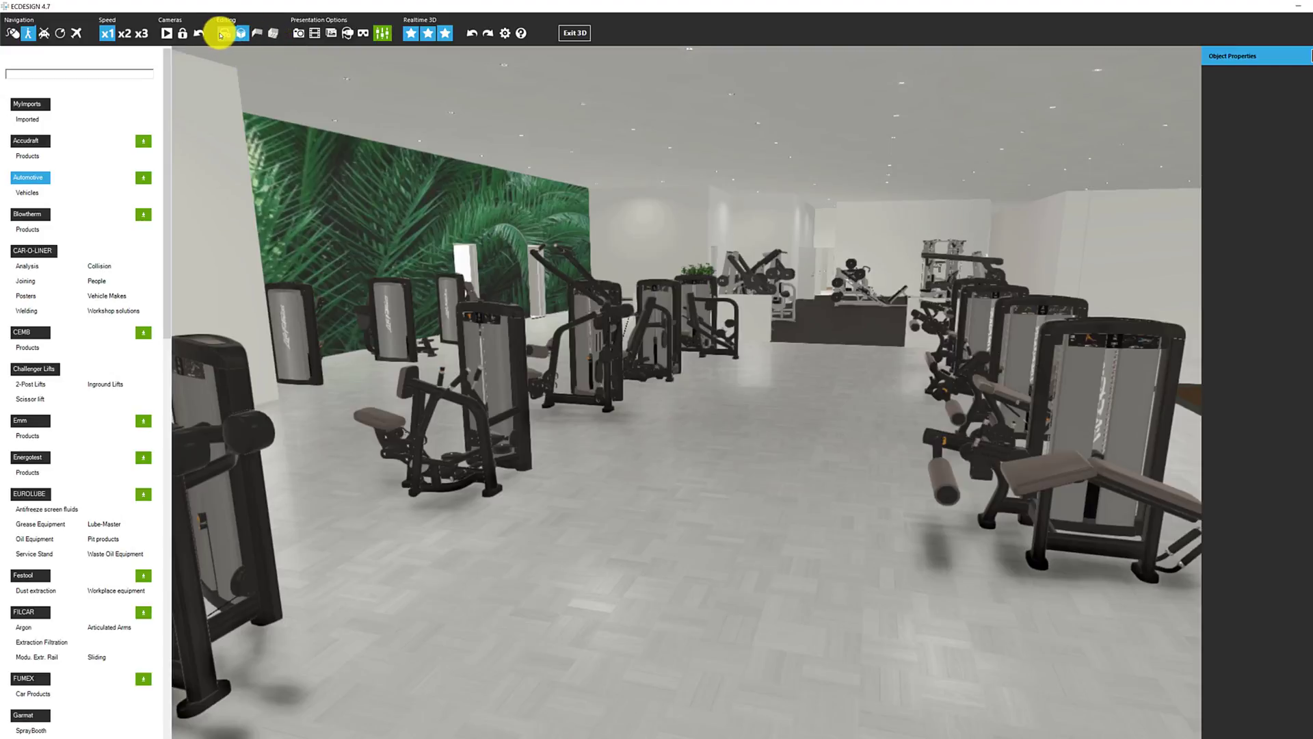
left_click(222, 33)
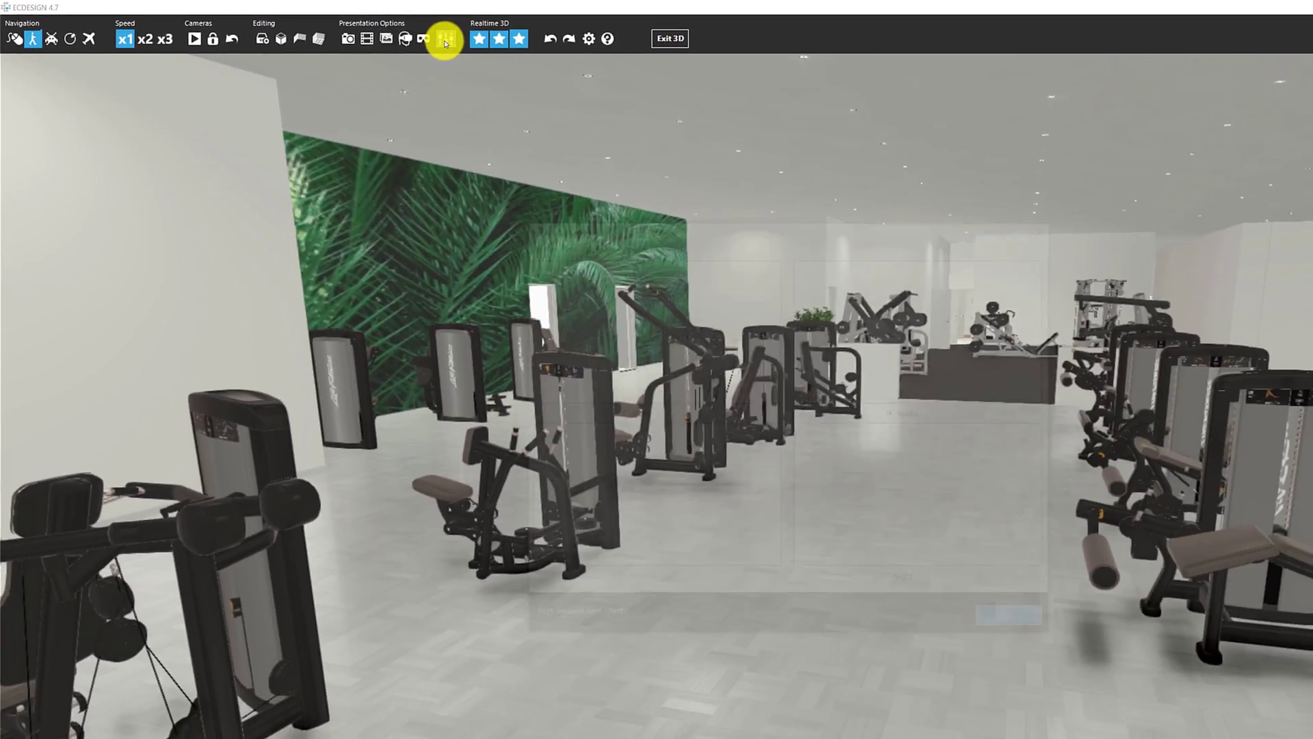
left_click(653, 59)
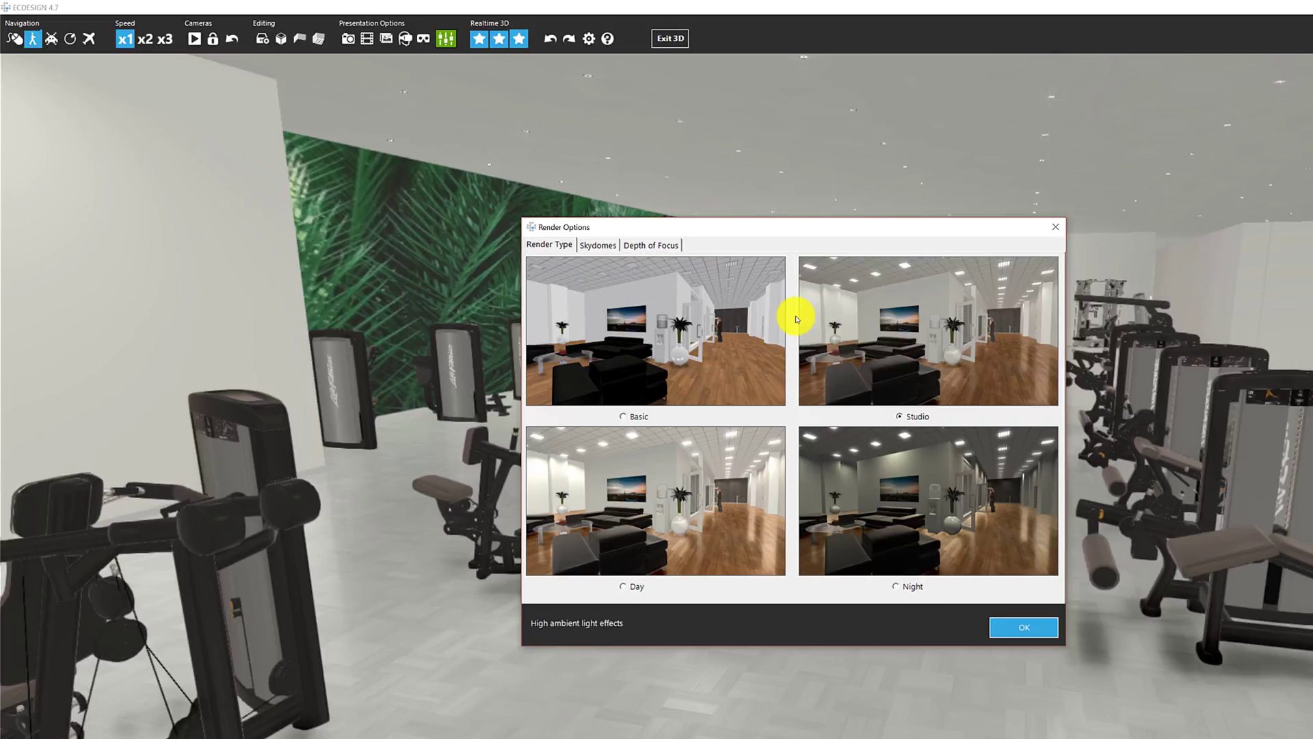
left_click(599, 246)
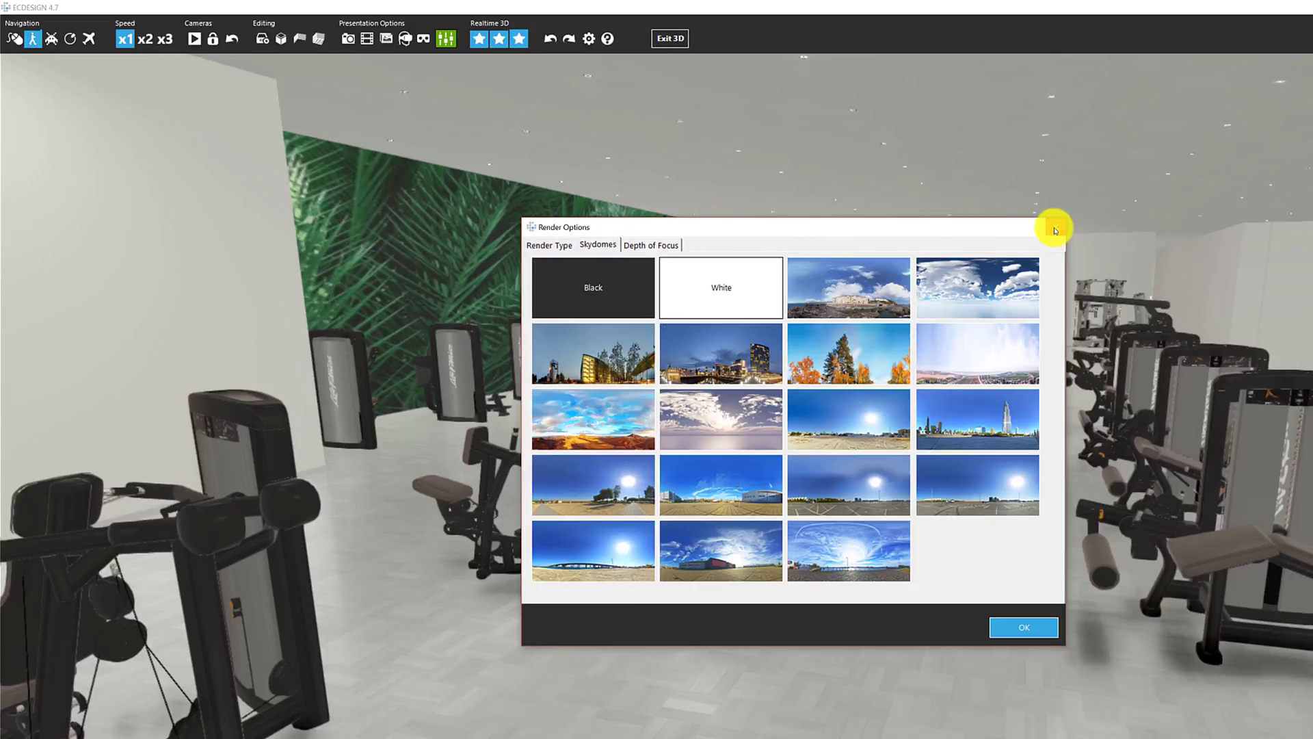
left_click(1052, 226)
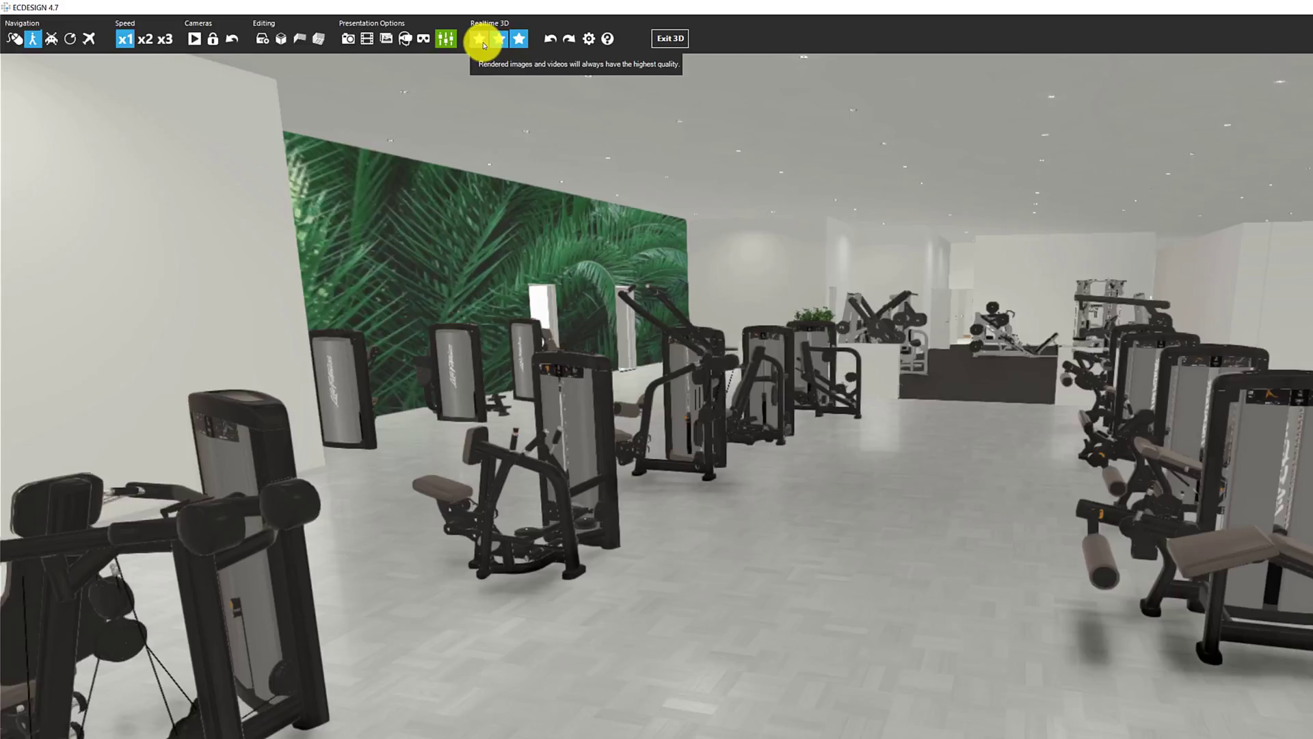
Set Realtime 3D quality to one star and turn the view slightly
left_click(480, 41)
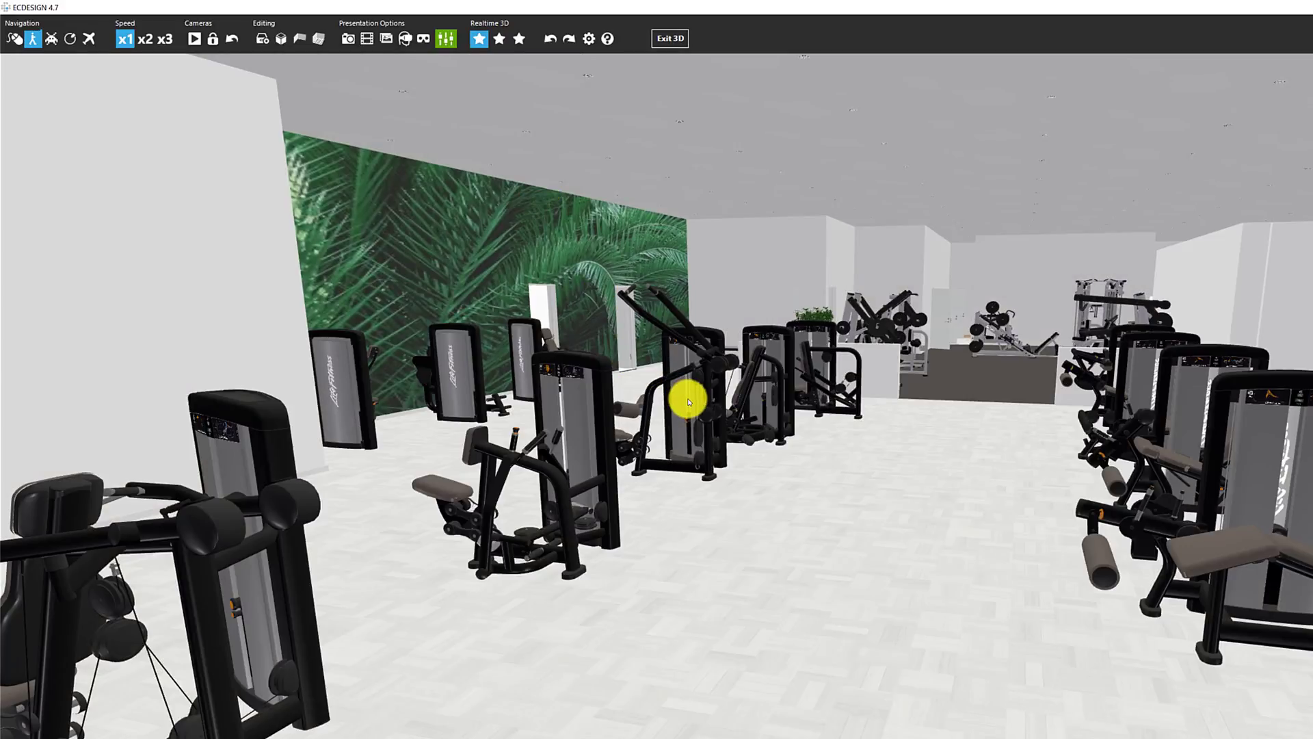
mouse_move(688, 396)
left_mouse_down()
mouse_move(615, 401)
mouse_move(621, 414)
mouse_move(680, 396)
mouse_move(680, 409)
left_mouse_up()
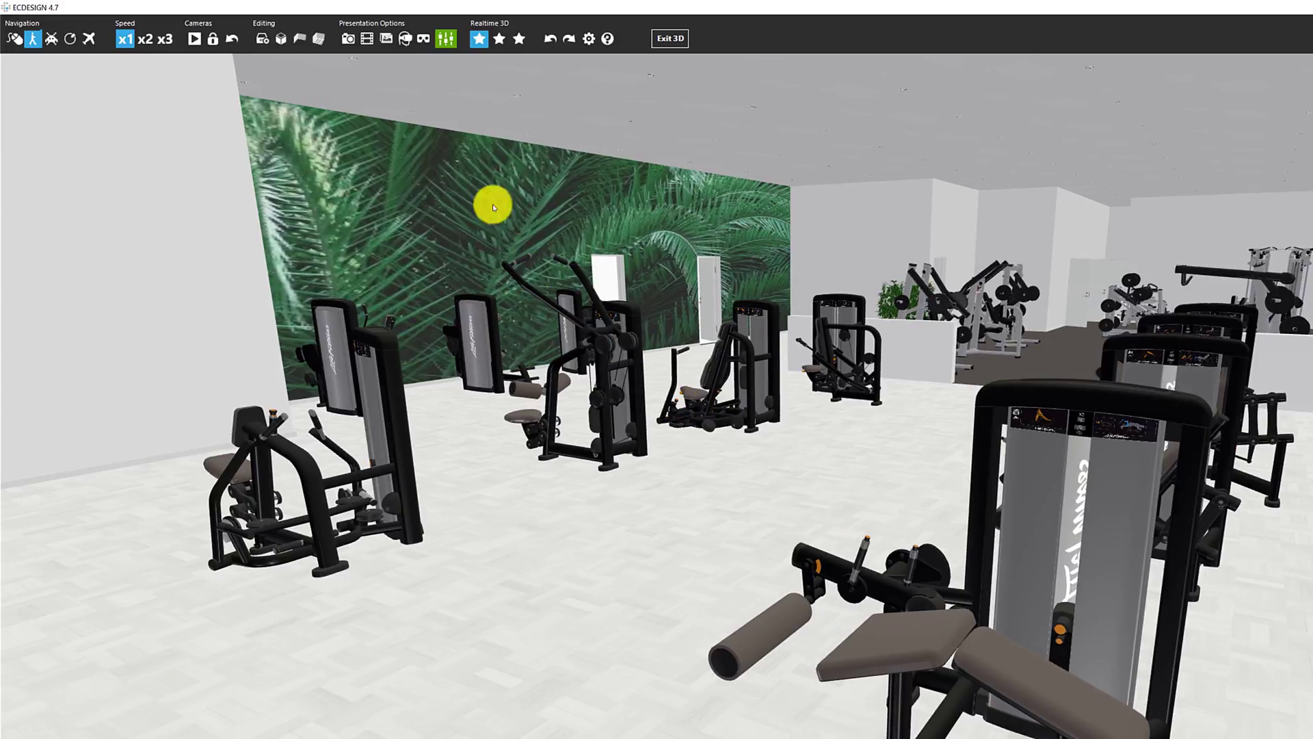
left_click(446, 39)
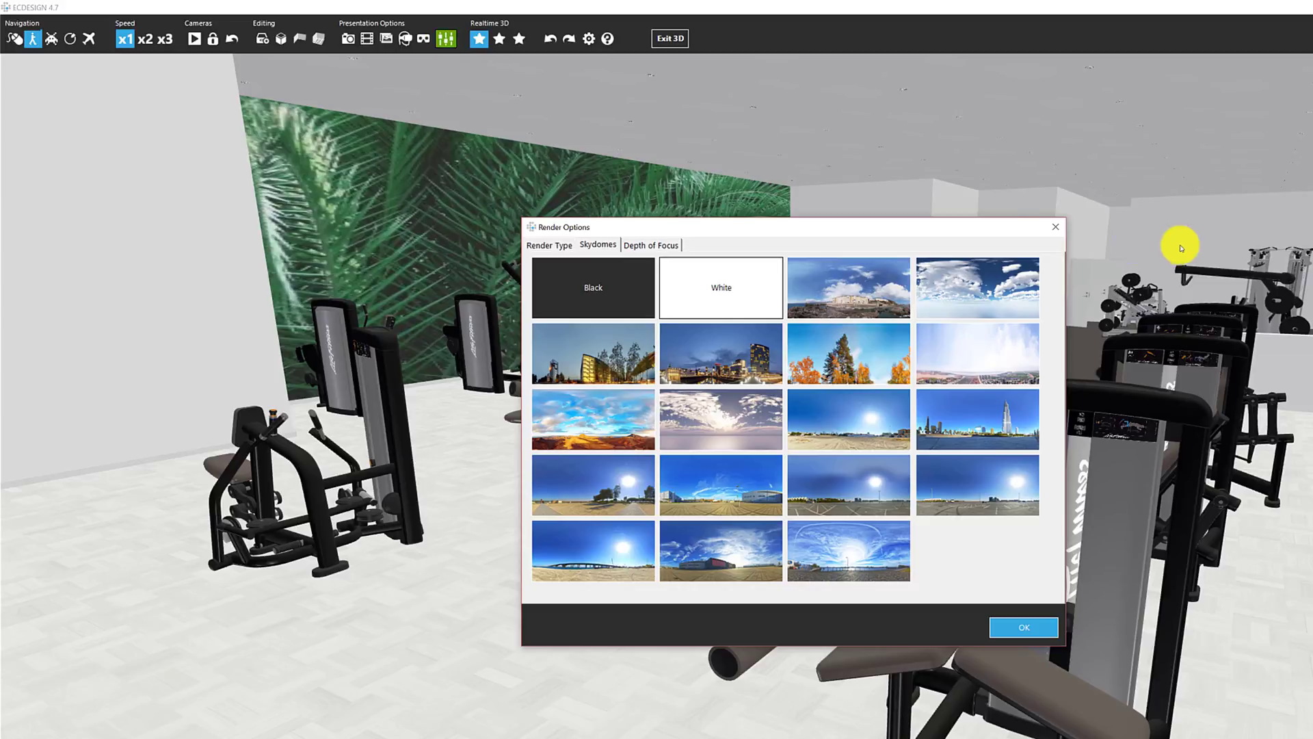
left_click(551, 247)
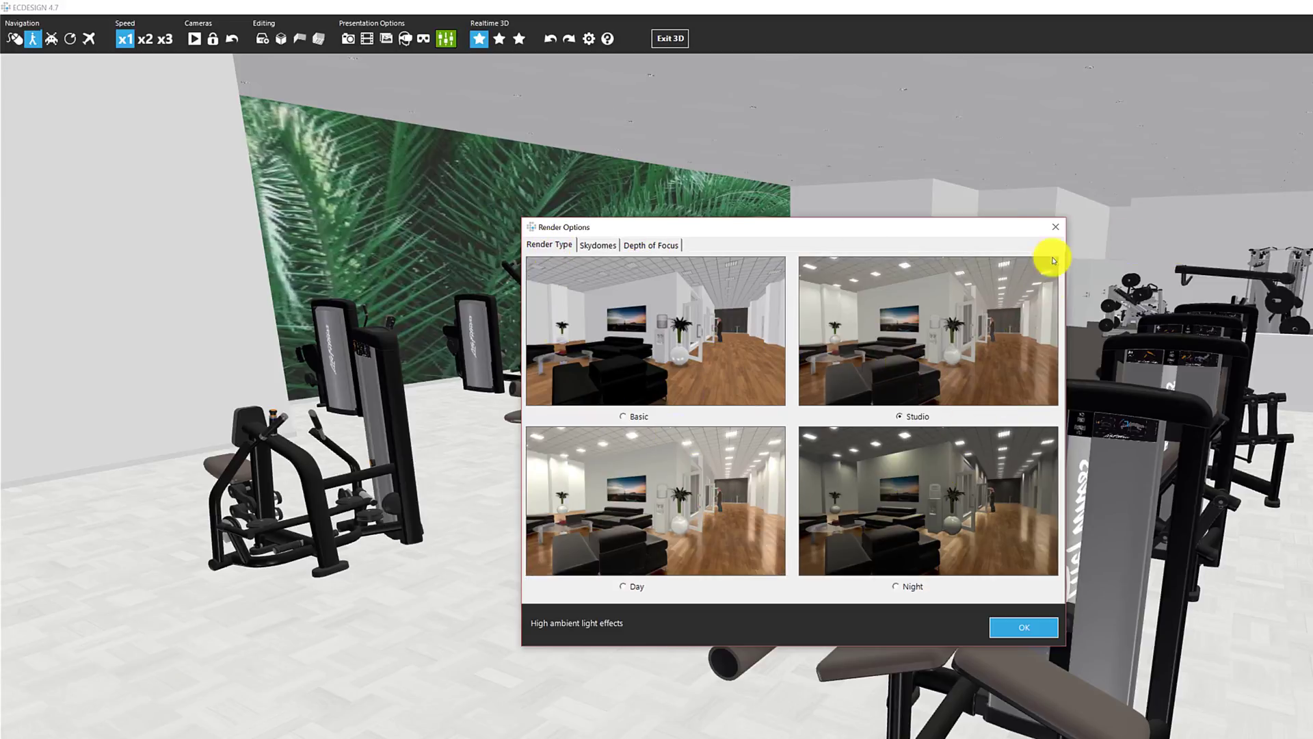
left_click(1053, 226)
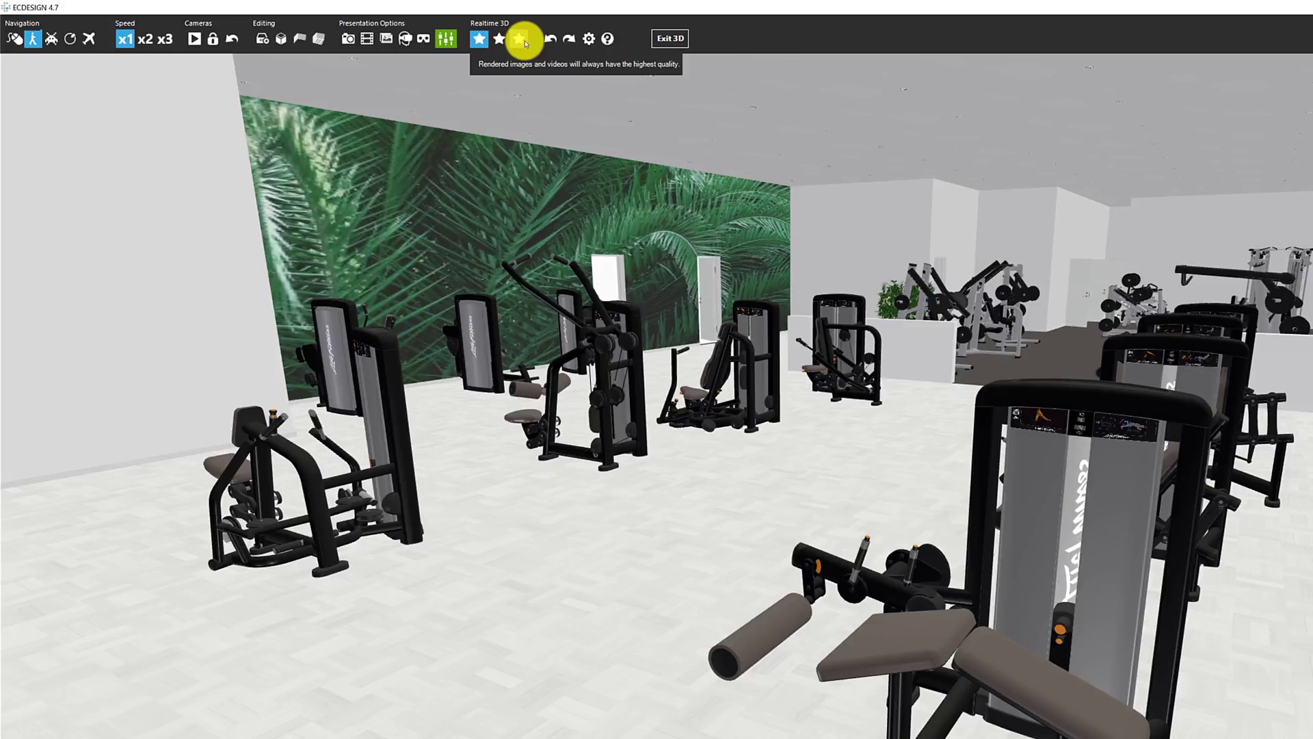